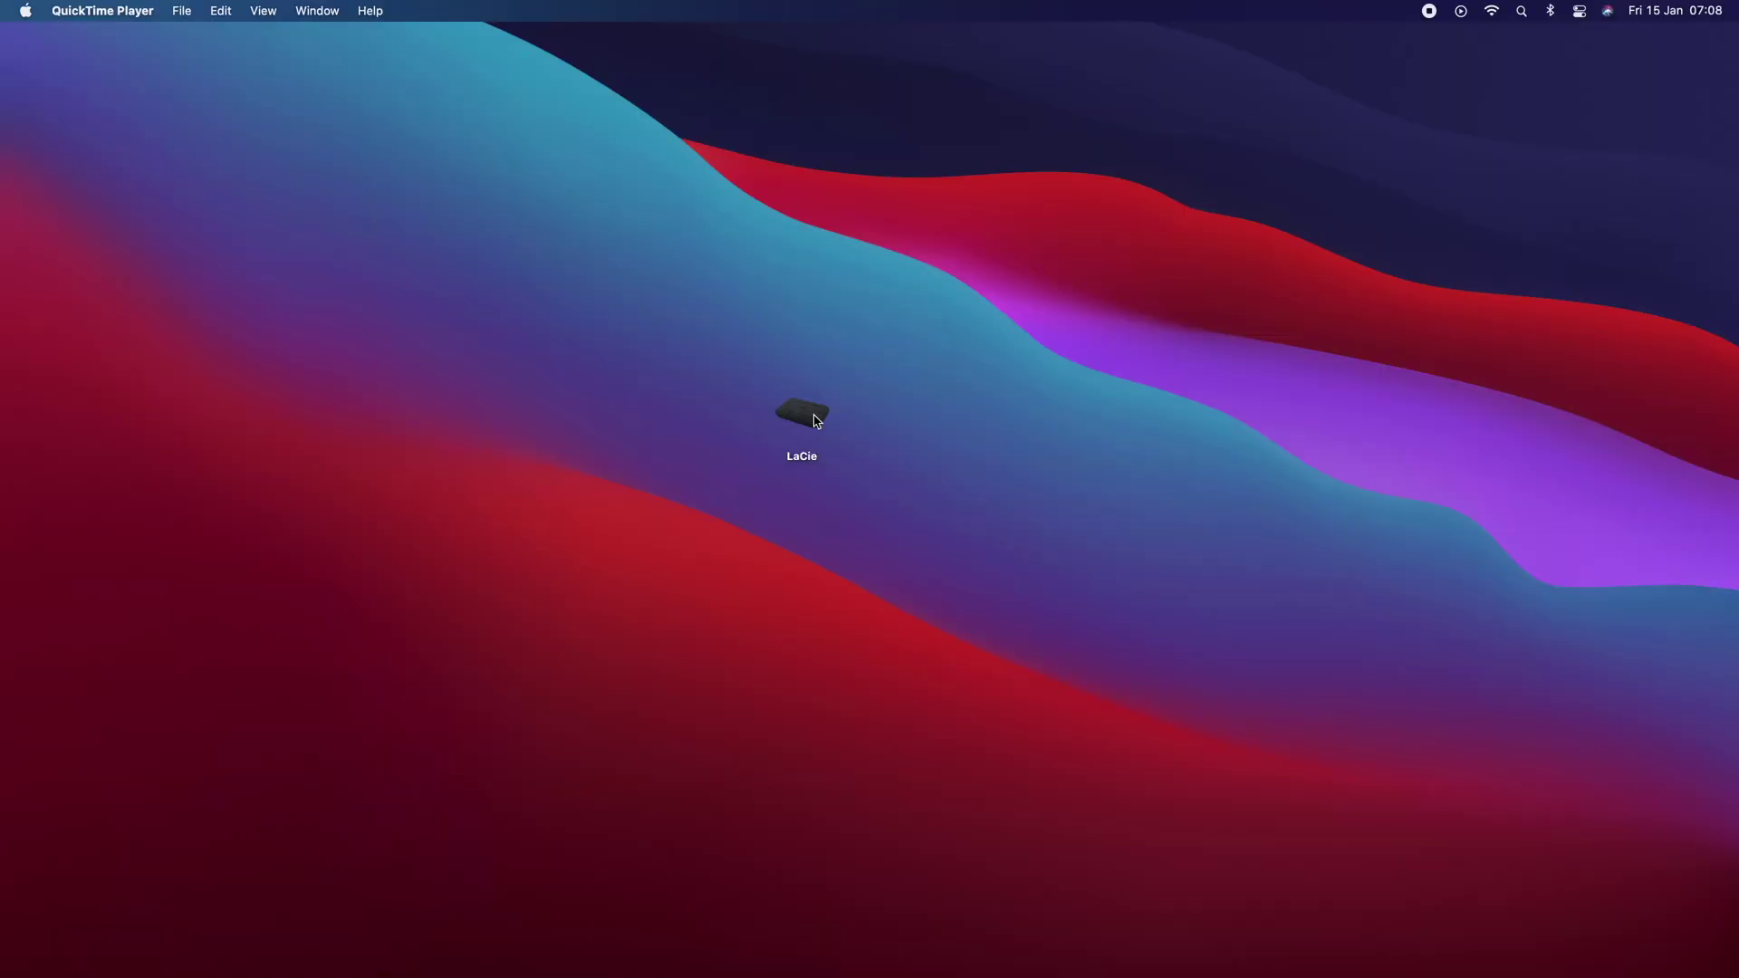
# Open the LaCie drive and bring up its Get Info details to check format and capacity.
pyautogui.doubleClick(801, 421)
pyautogui.moveTo(801, 32); pyautogui.dragTo(818, 233)
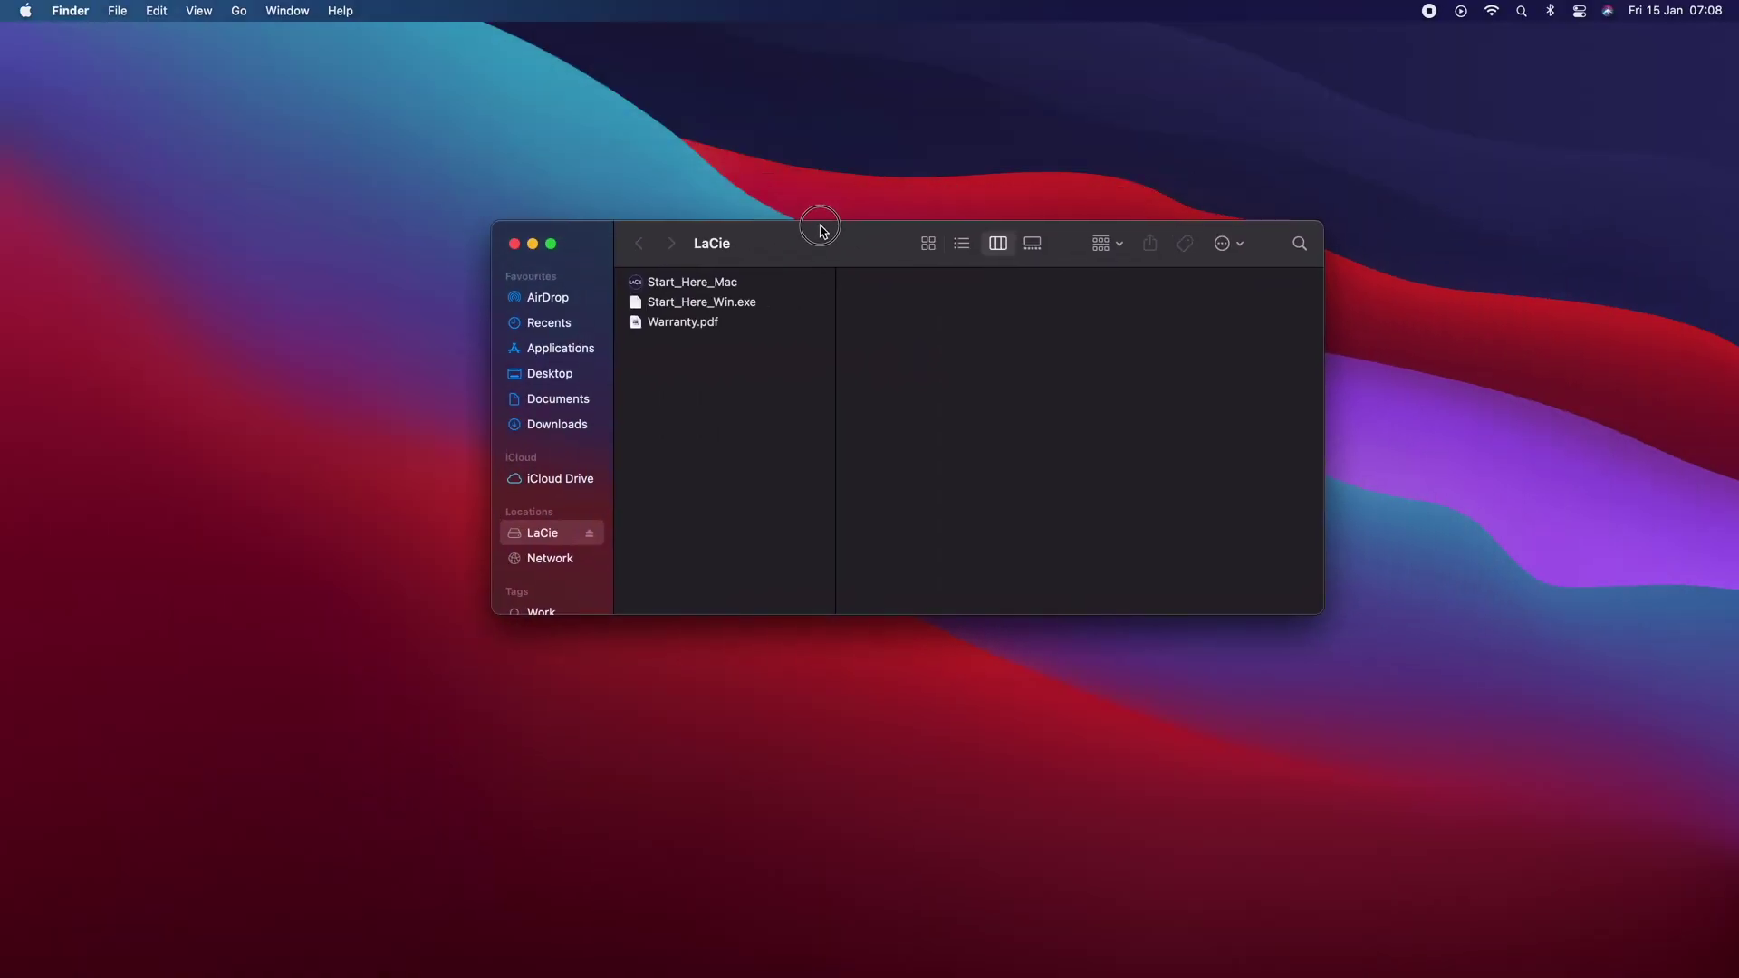
pyautogui.rightClick(542, 540)
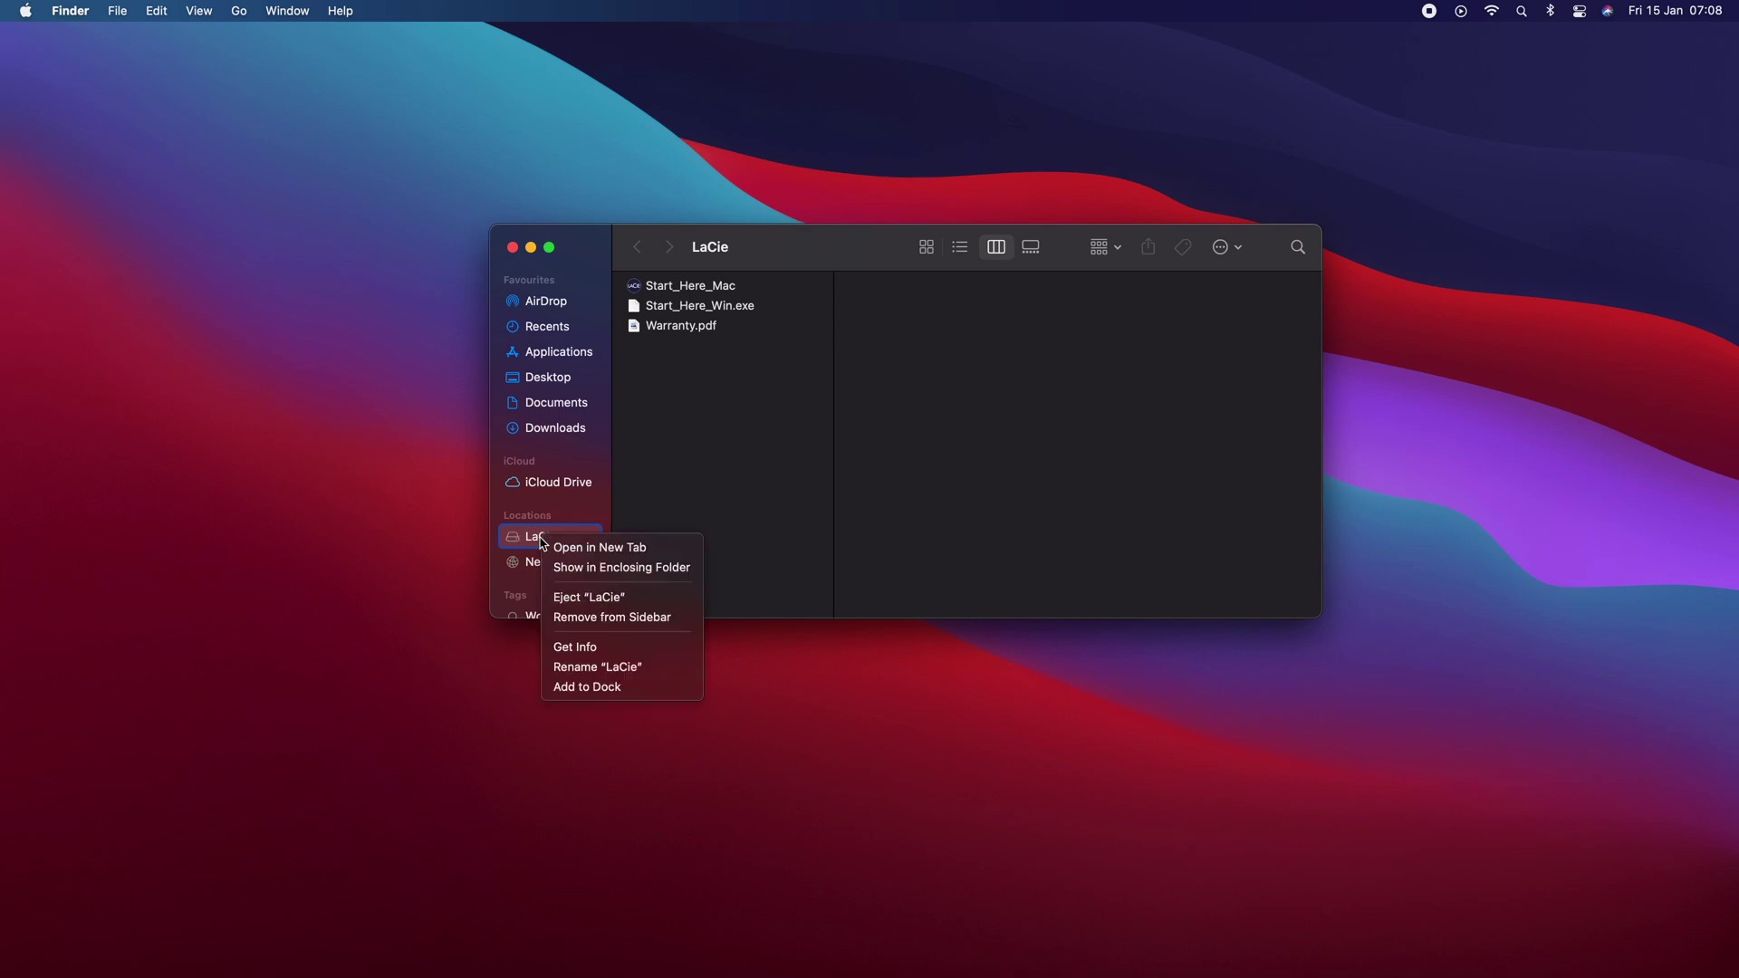
pyautogui.click(600, 653)
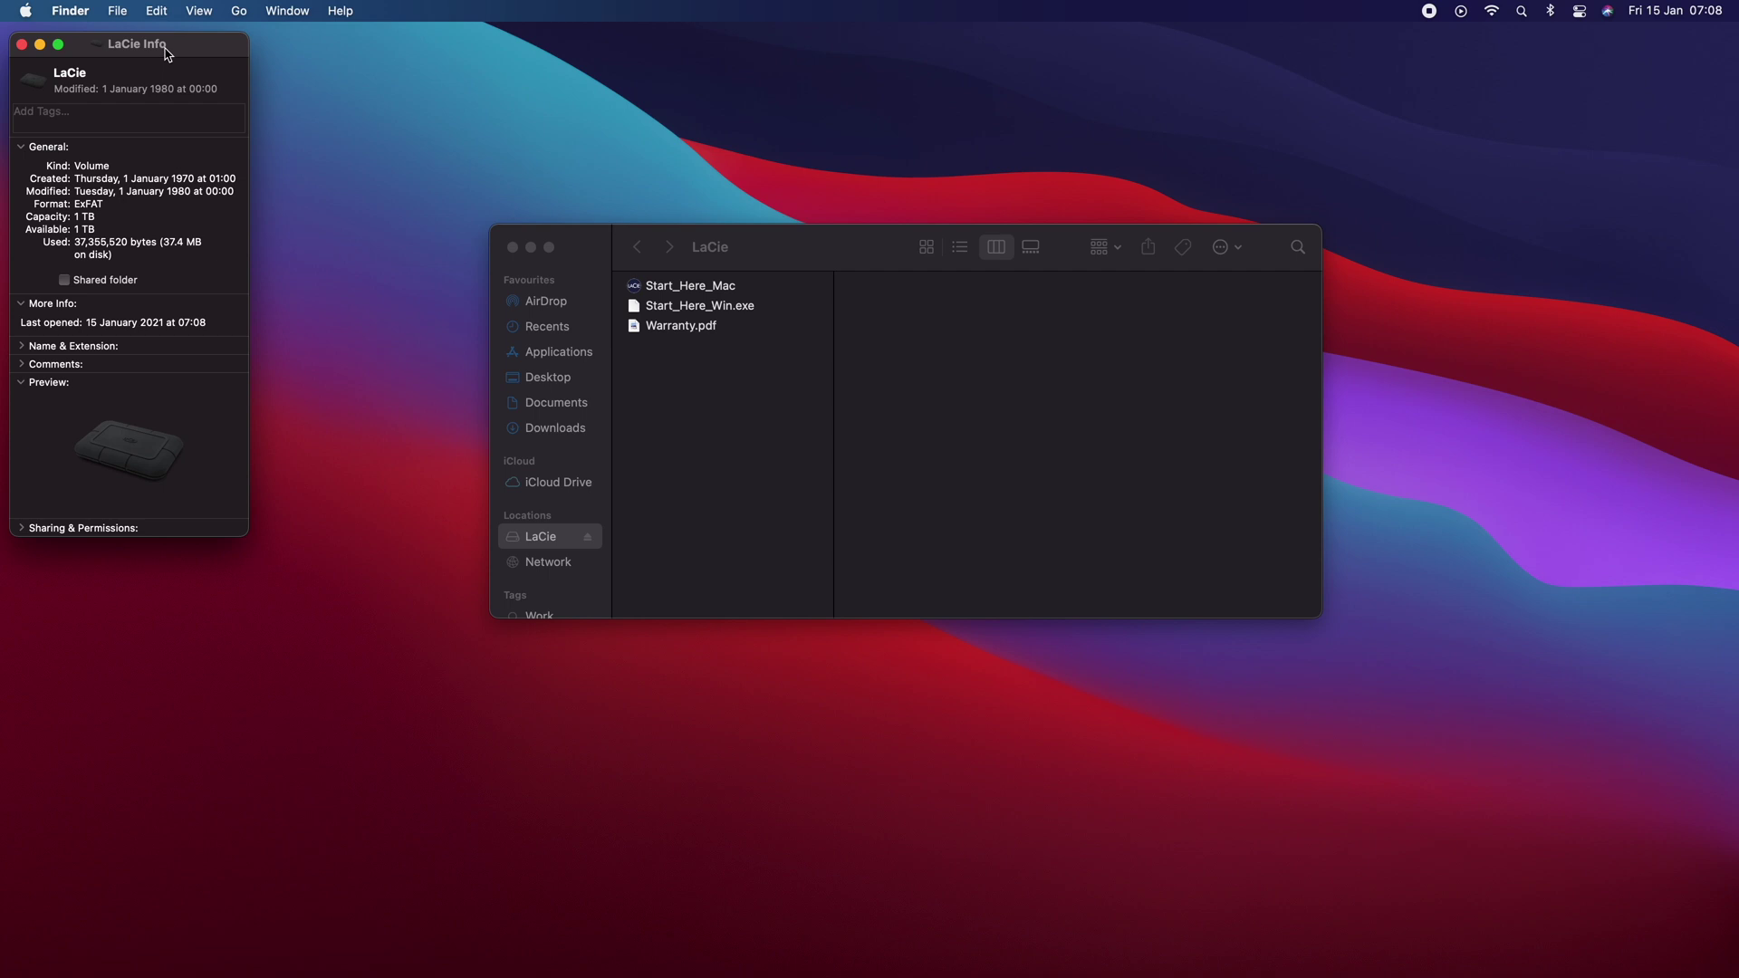
pyautogui.moveTo(167, 54); pyautogui.dragTo(364, 157)
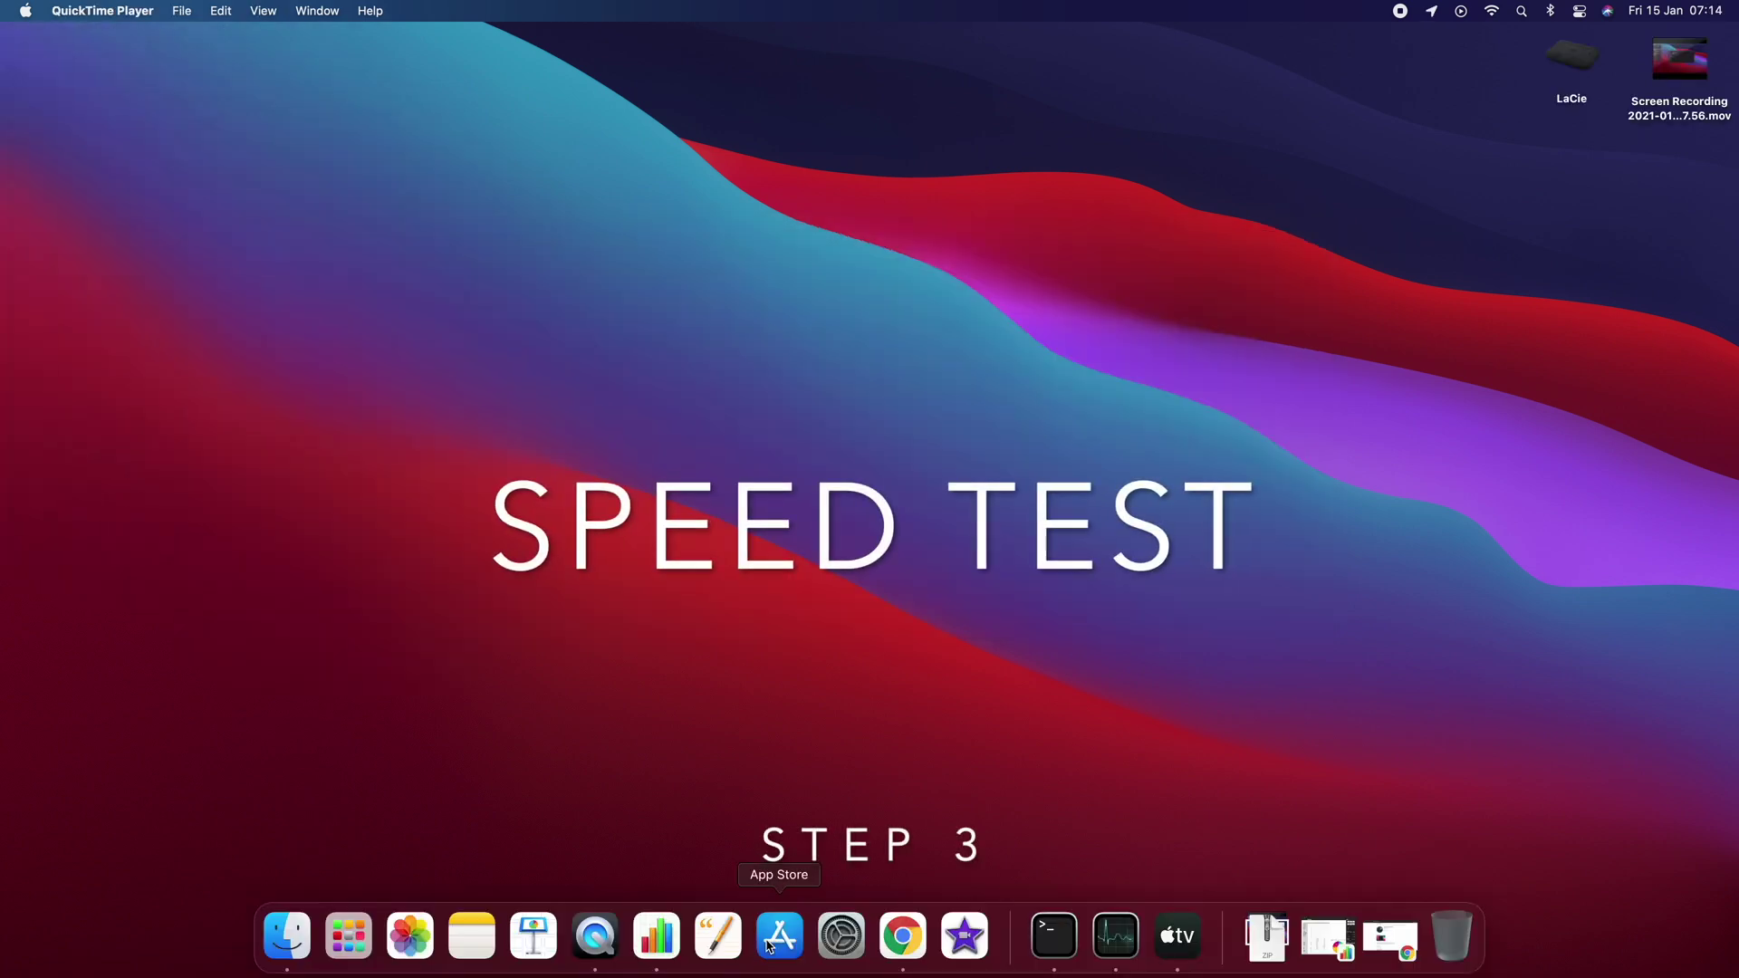
# Search the App Store for "disk speed test", launch Blackmagic Disk Speed Test and close the store.
pyautogui.click(779, 935)
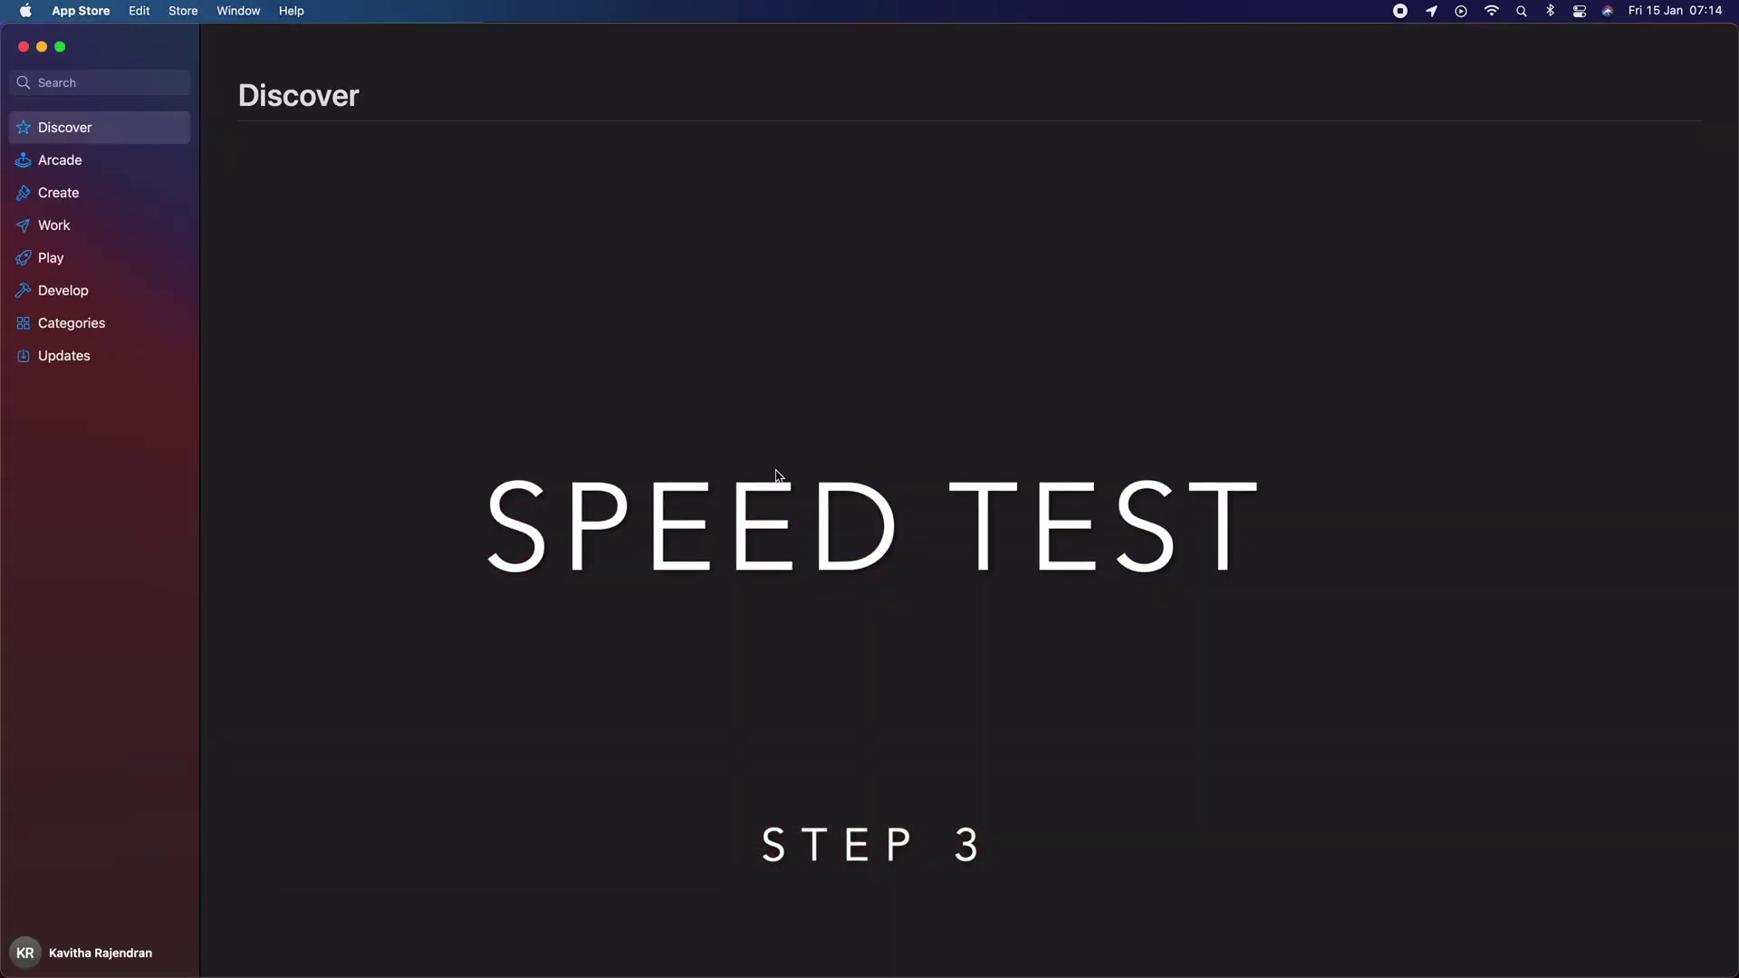
pyautogui.write('disk speed test')
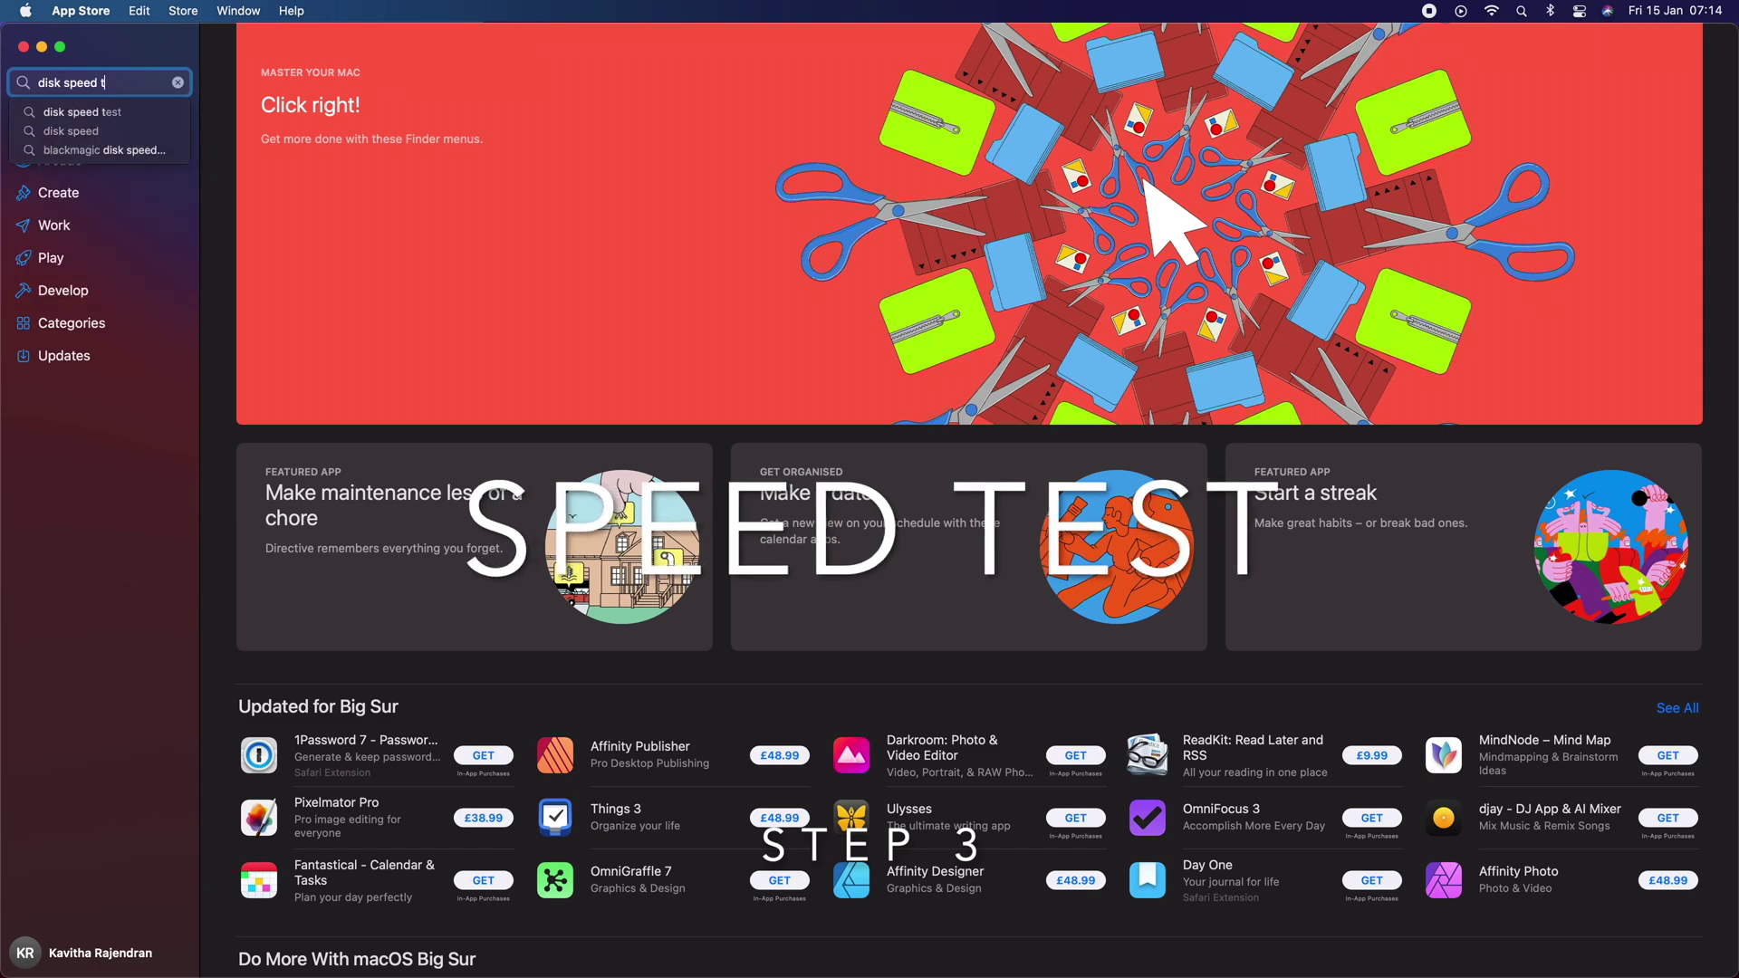
pyautogui.press('Return')
pyautogui.scroll(-1, 507, 199)
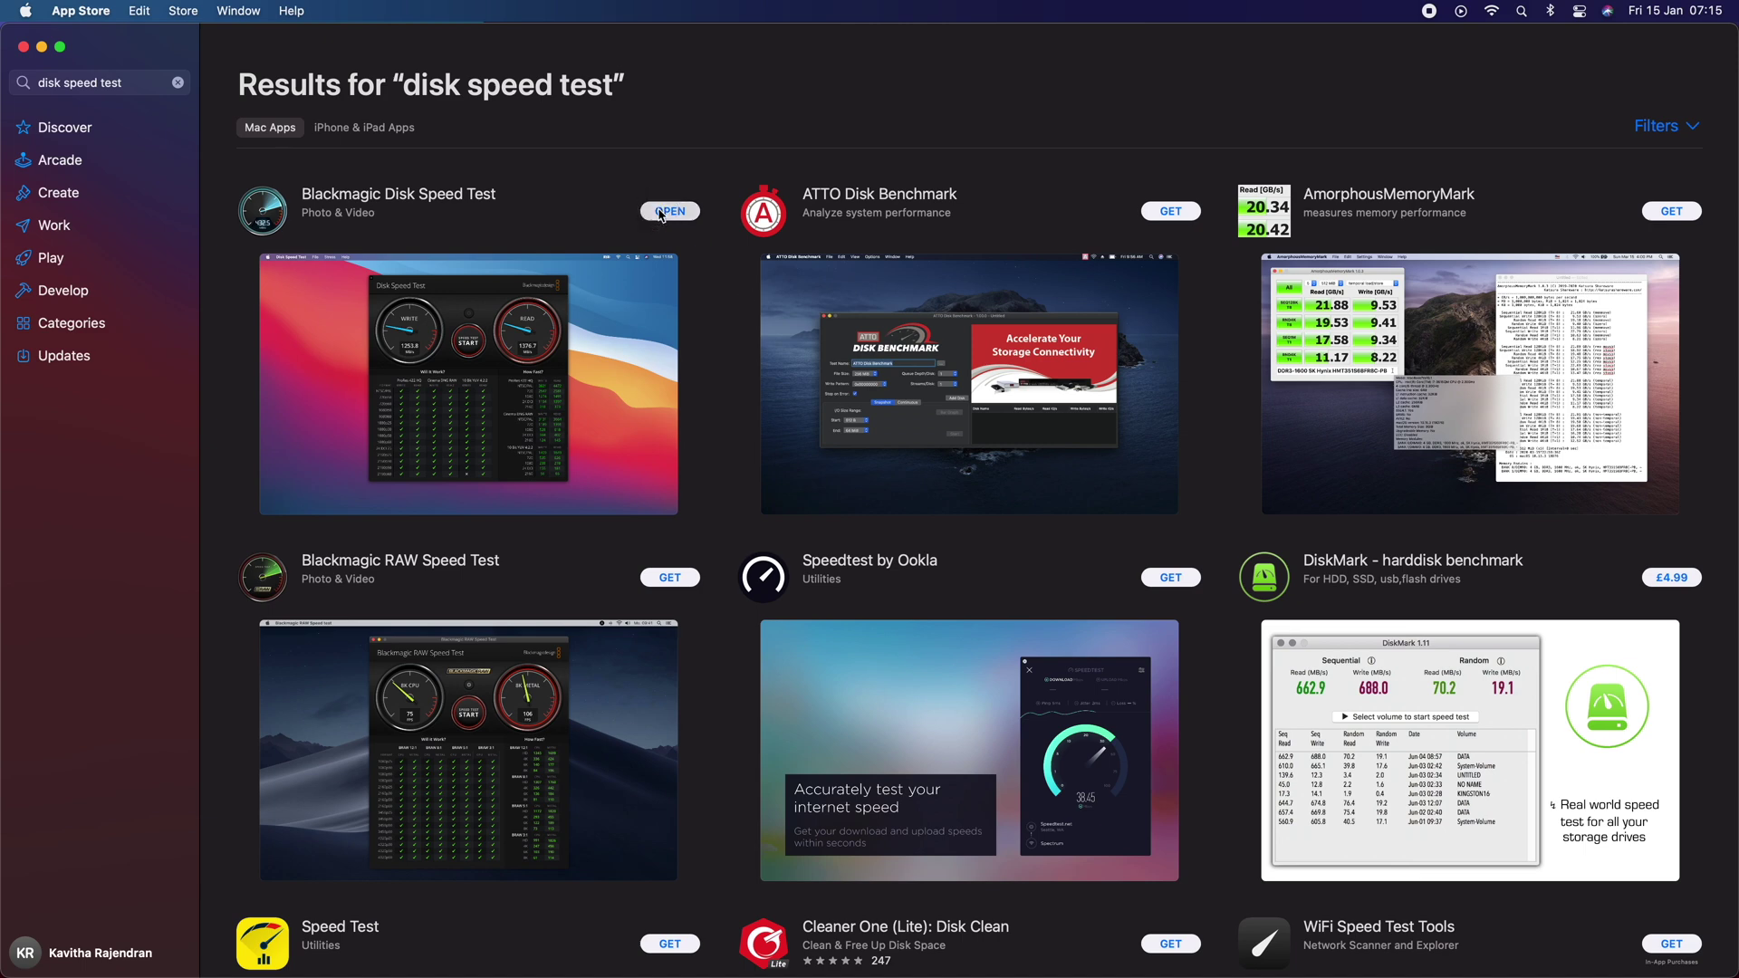
pyautogui.click(666, 211)
pyautogui.click(23, 46)
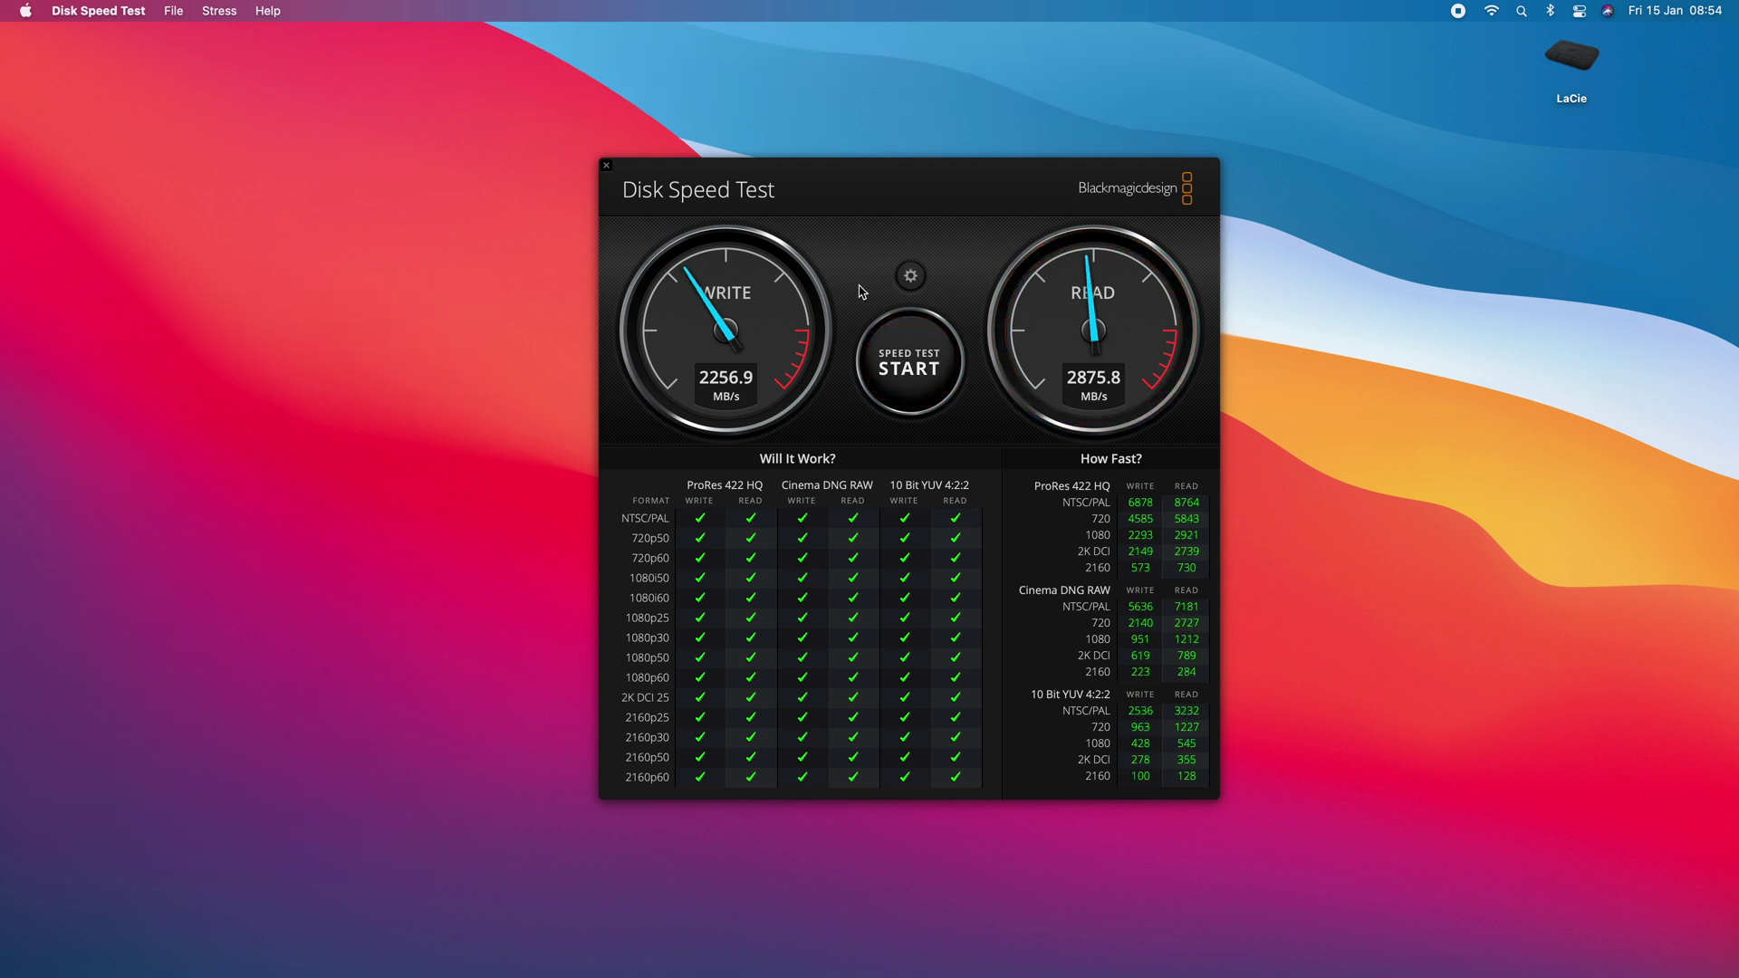
# Set the LaCie drive as the target of the disk speed test and start the test.
pyautogui.click(910, 275)
pyautogui.click(896, 221)
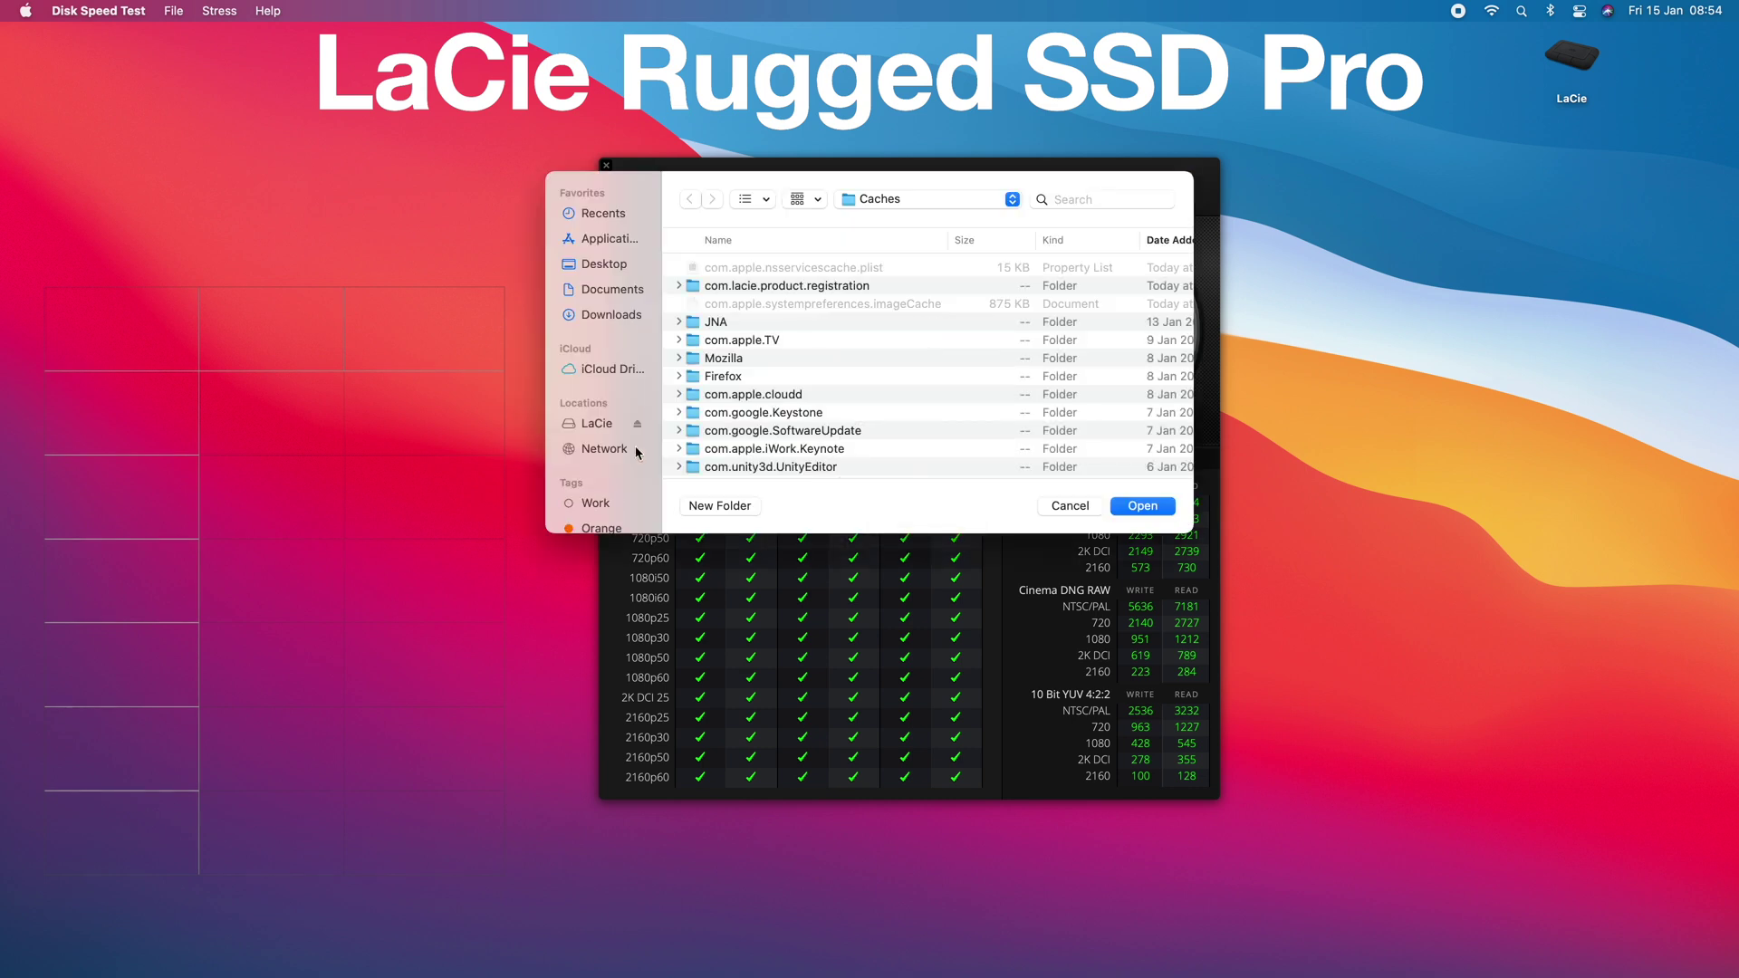
pyautogui.click(597, 423)
pyautogui.click(1142, 505)
pyautogui.click(916, 381)
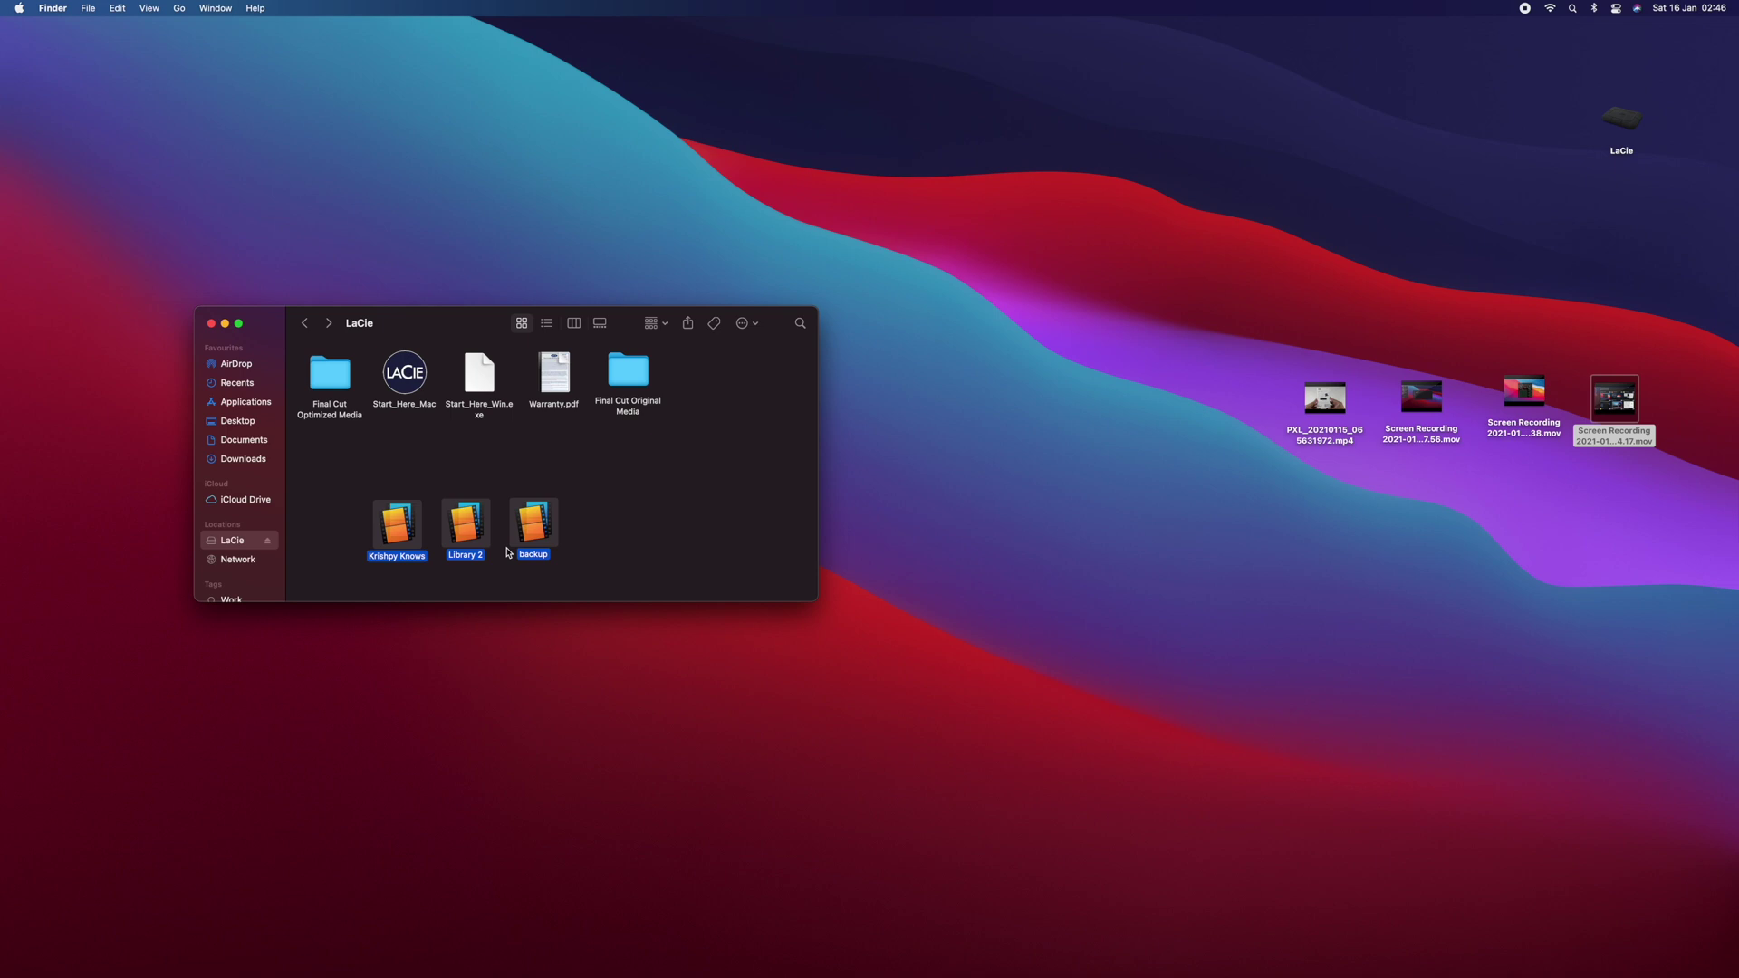
# Switch to iMovie and open the Krishpy Knows library.
pyautogui.click(685, 539)
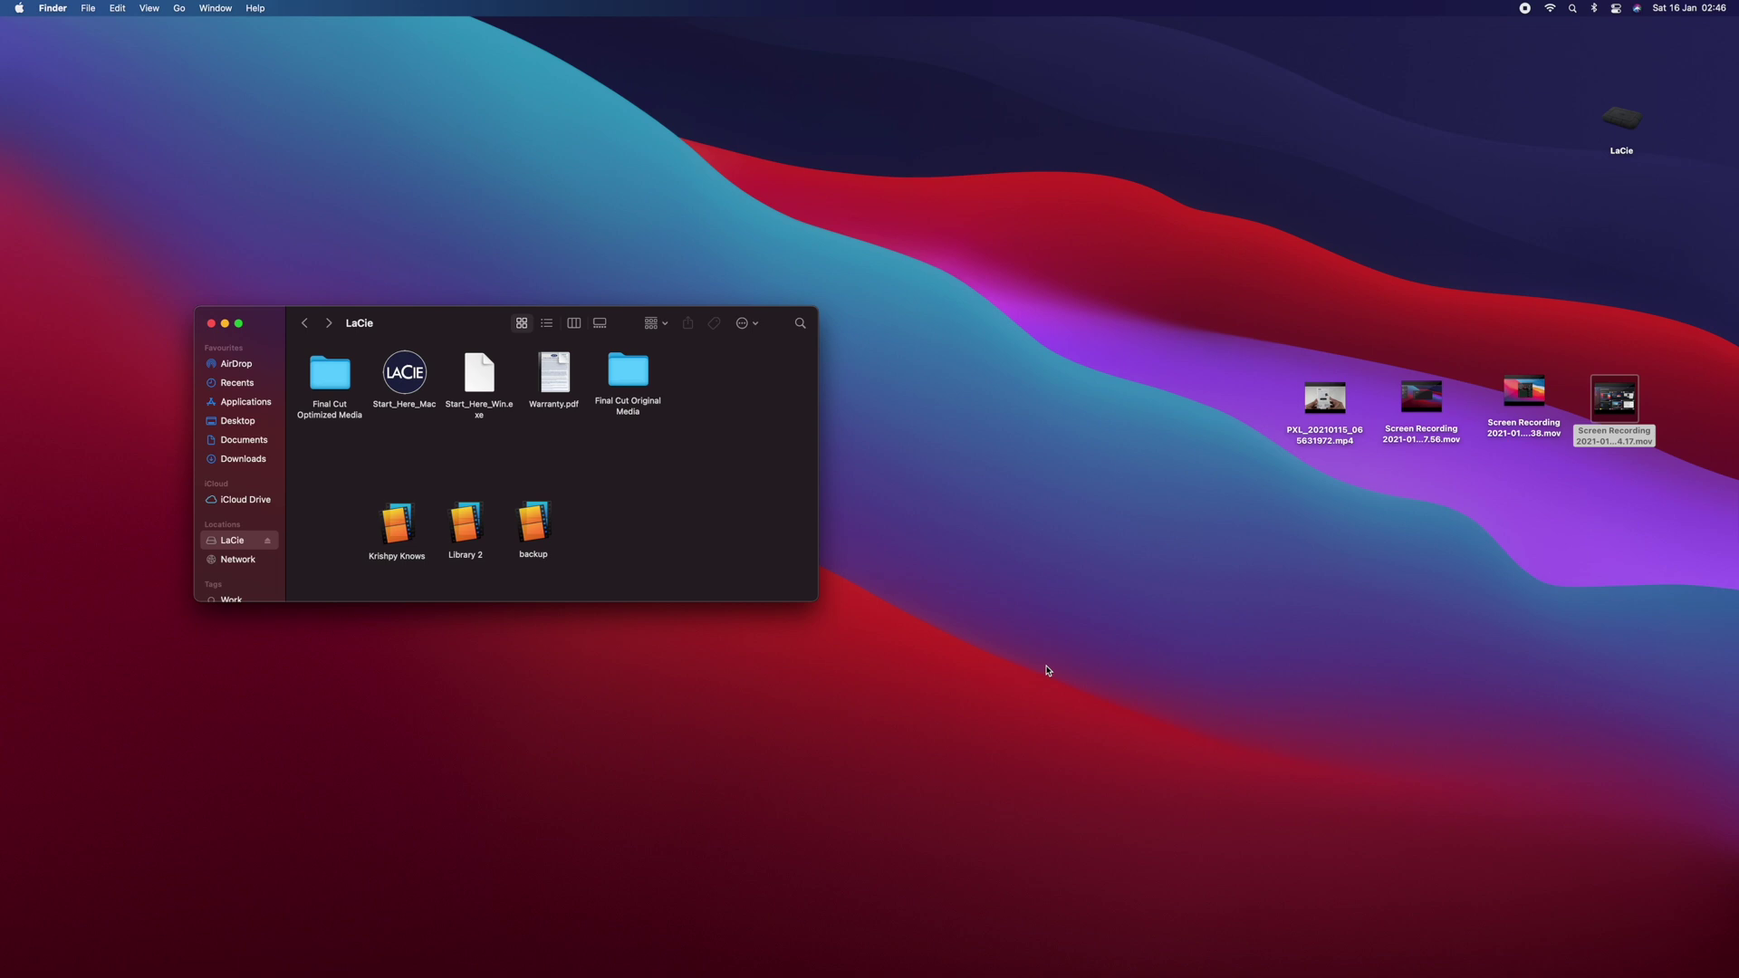
pyautogui.press('super+space')
pyautogui.write('imo')
pyautogui.press('Return')
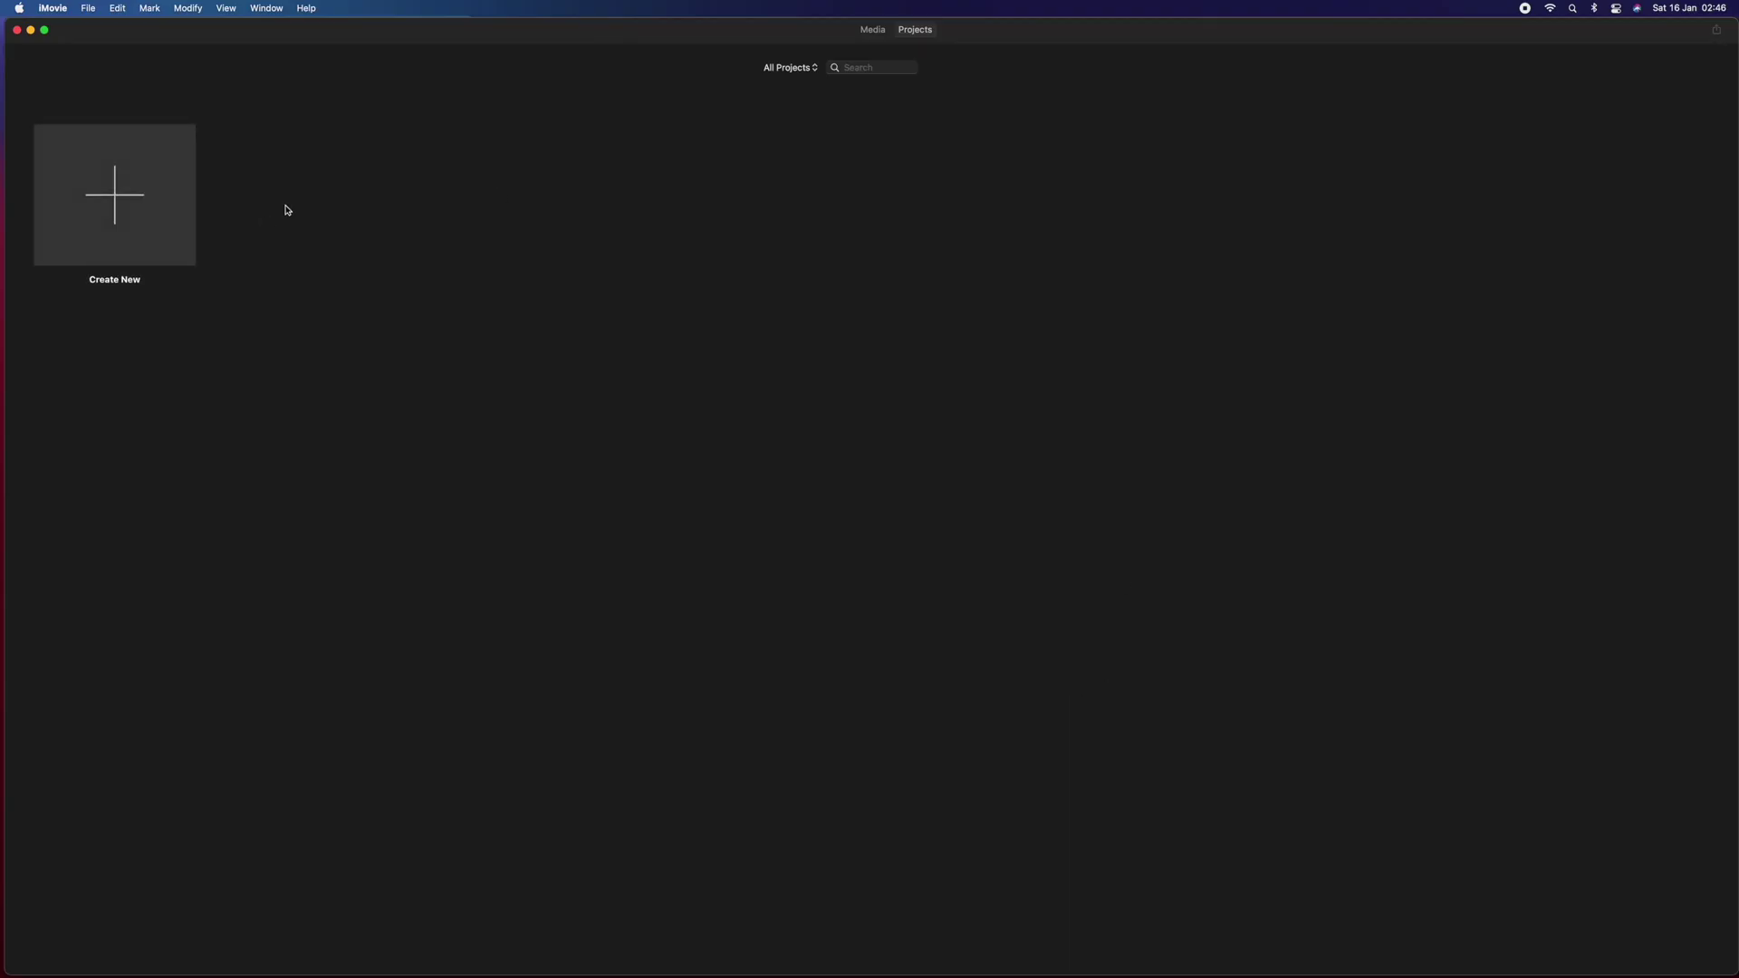
pyautogui.click(88, 10)
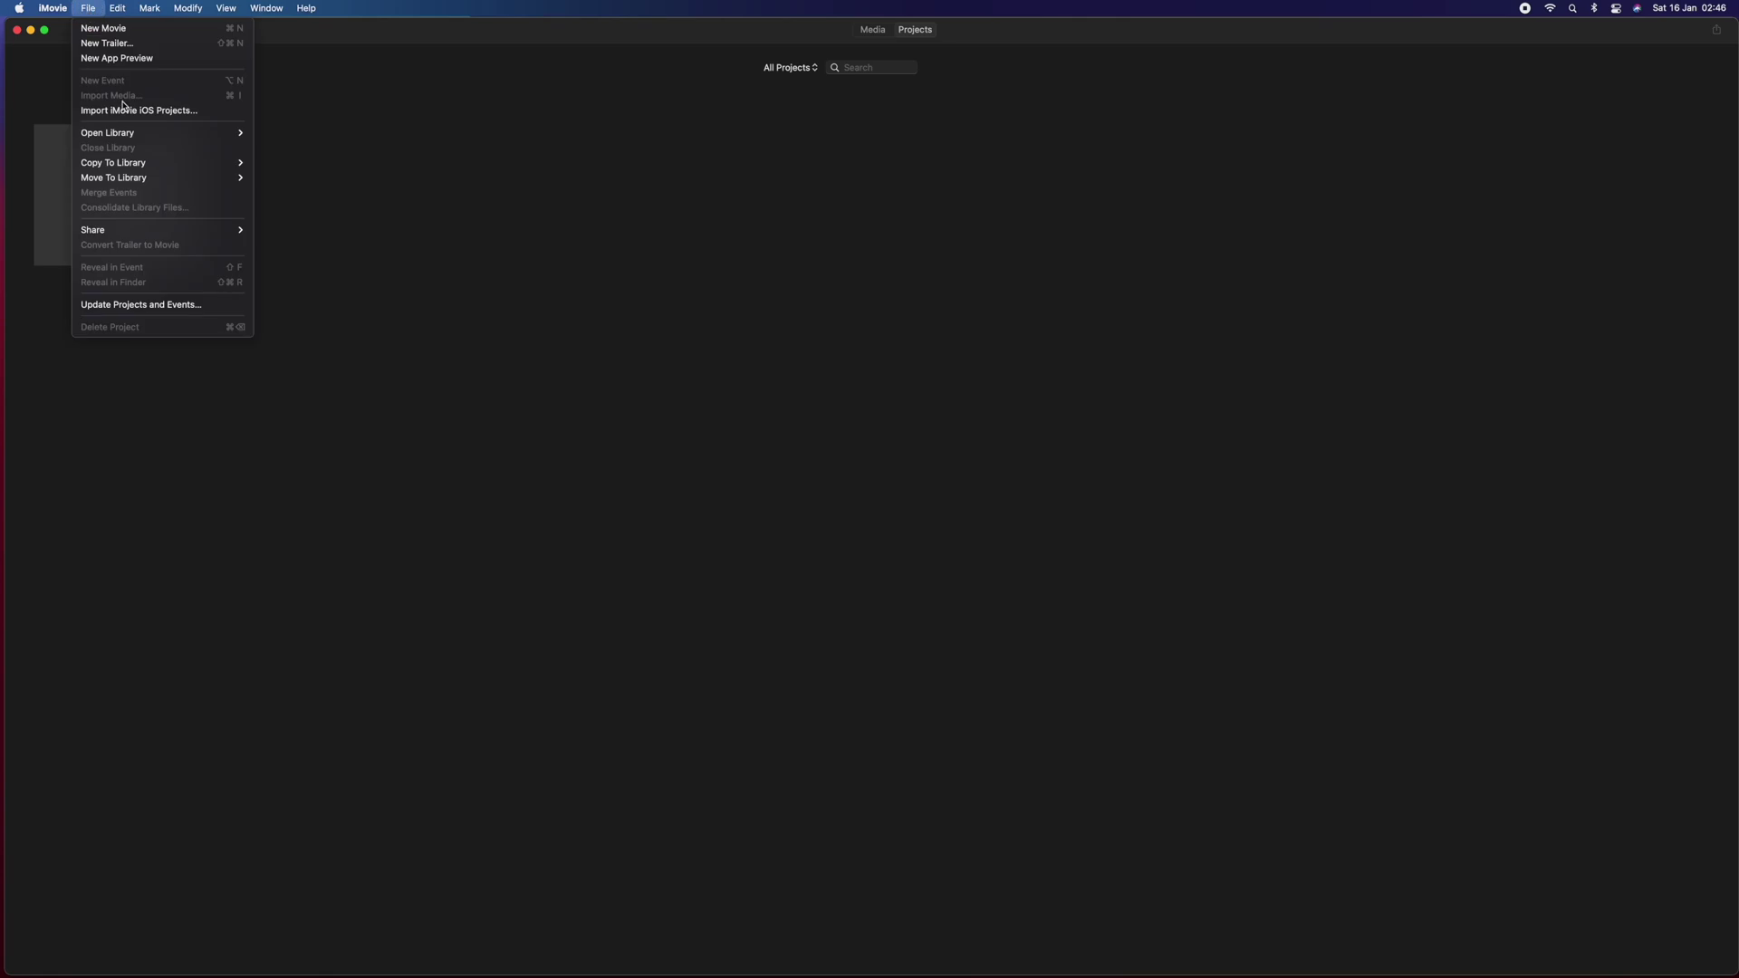
pyautogui.moveTo(140, 138)
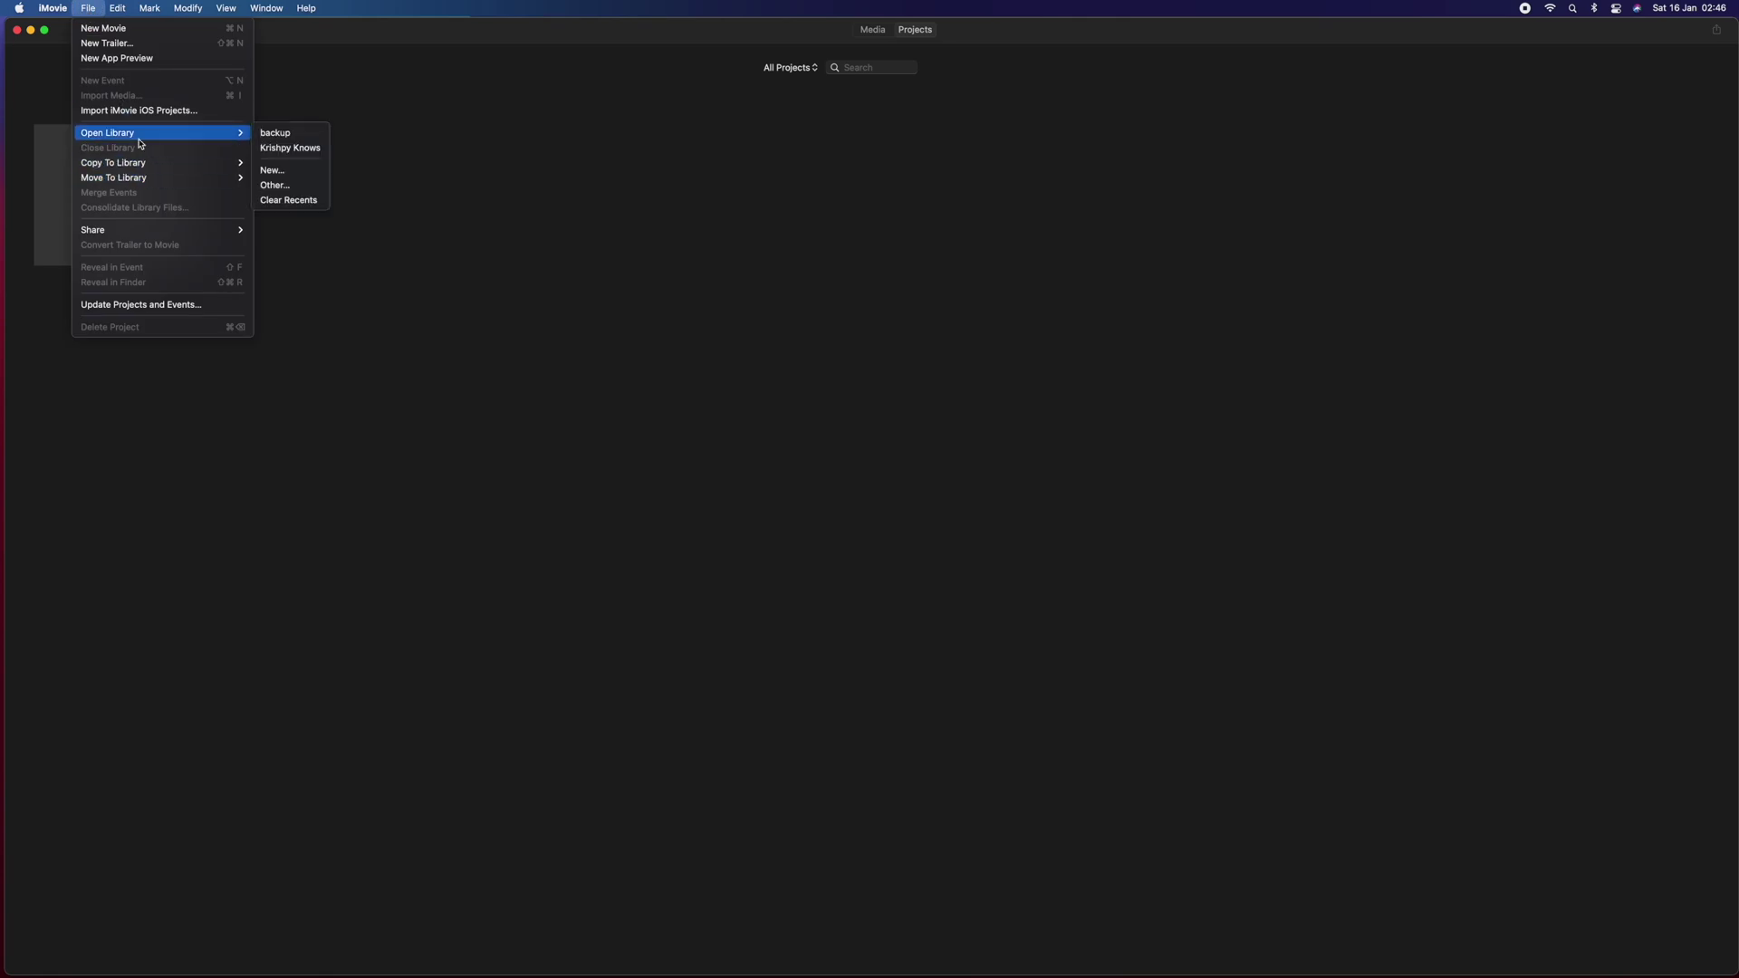
pyautogui.click(291, 149)
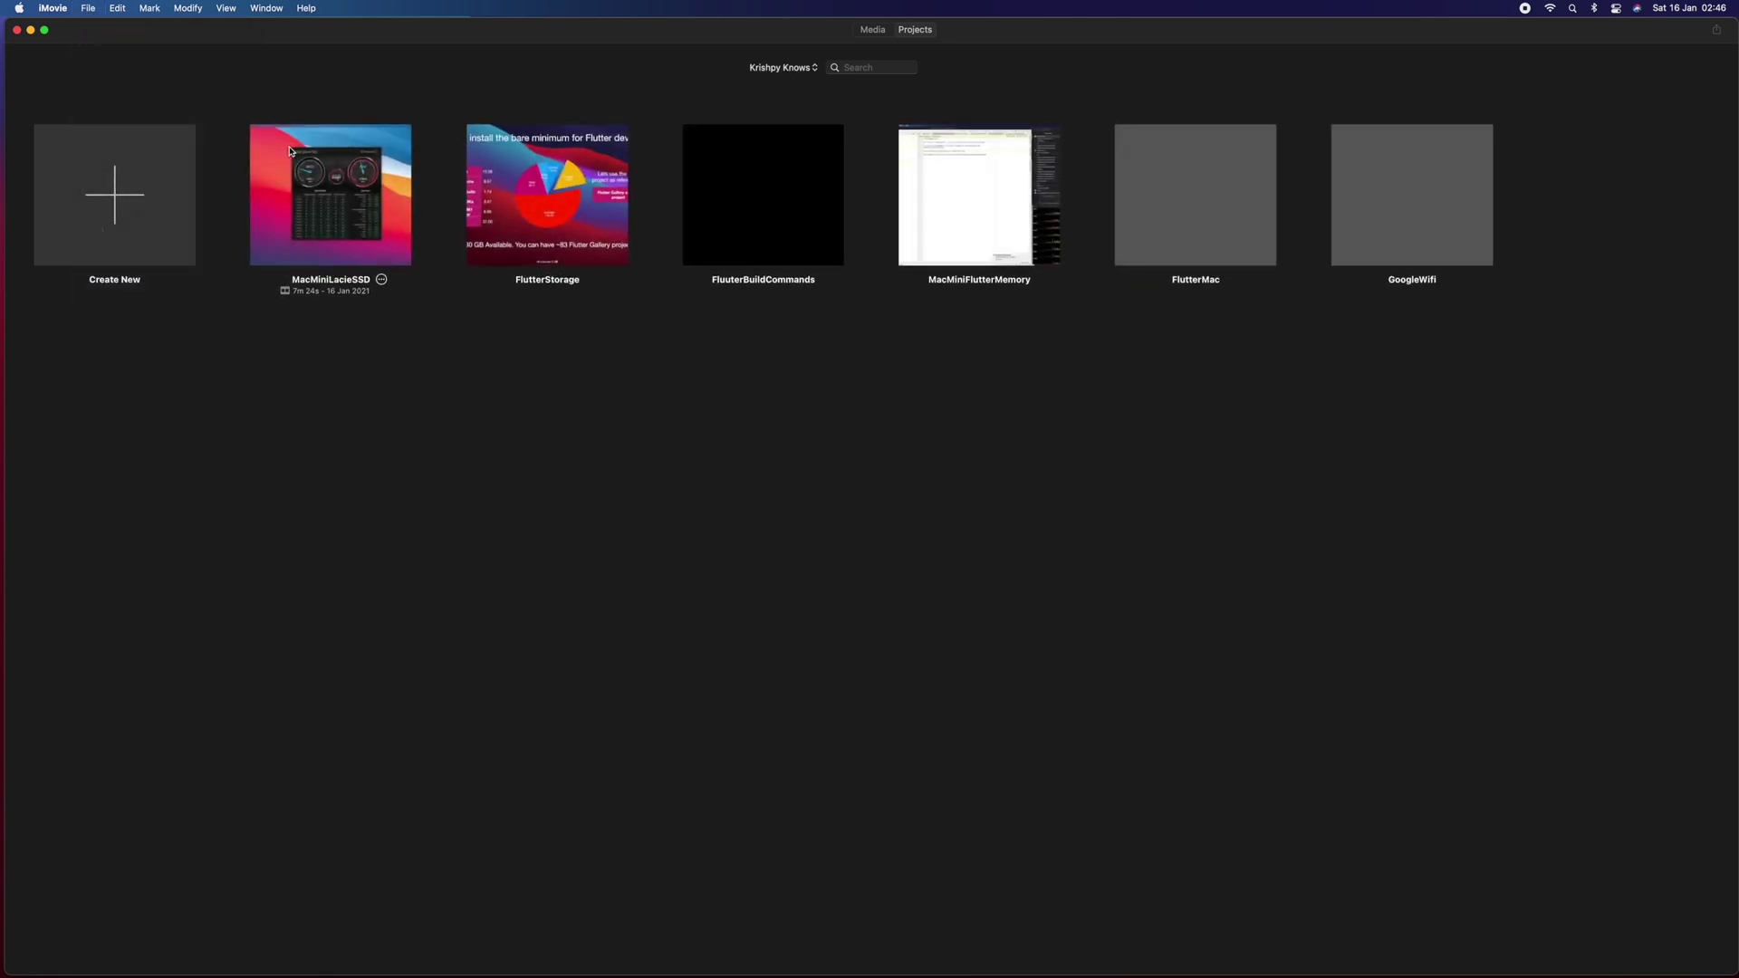
# Create a new movie project in the Krishpy Knows library.
pyautogui.click(119, 194)
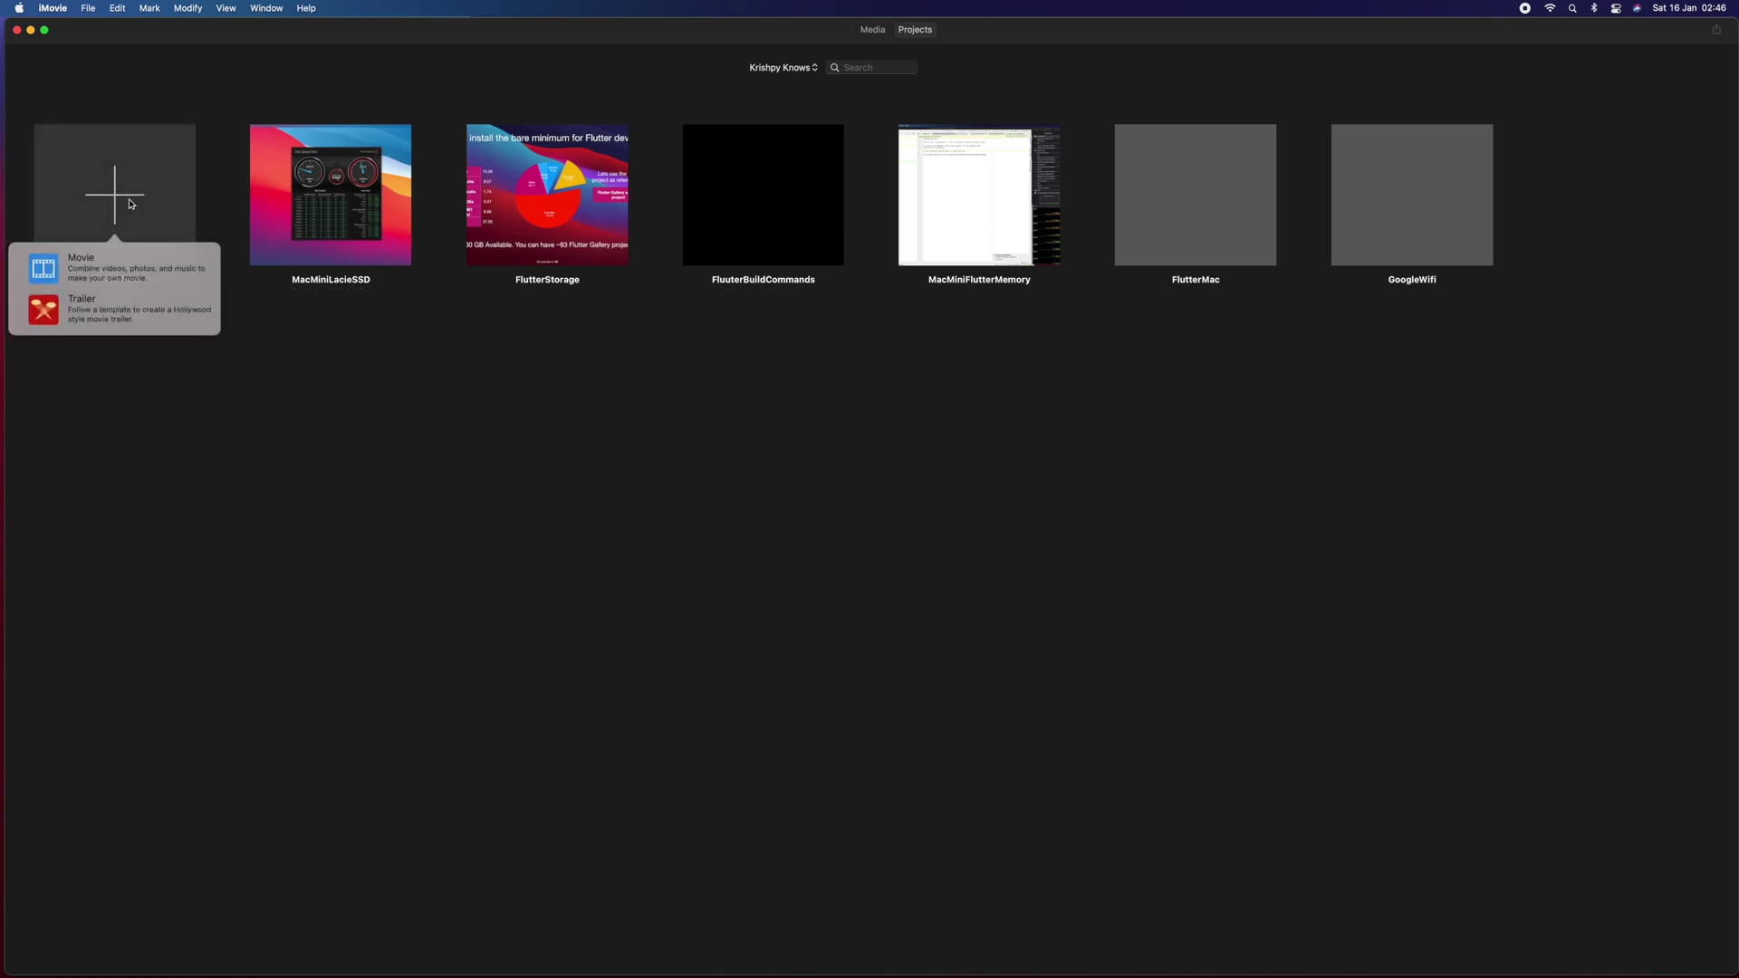
pyautogui.click(149, 266)
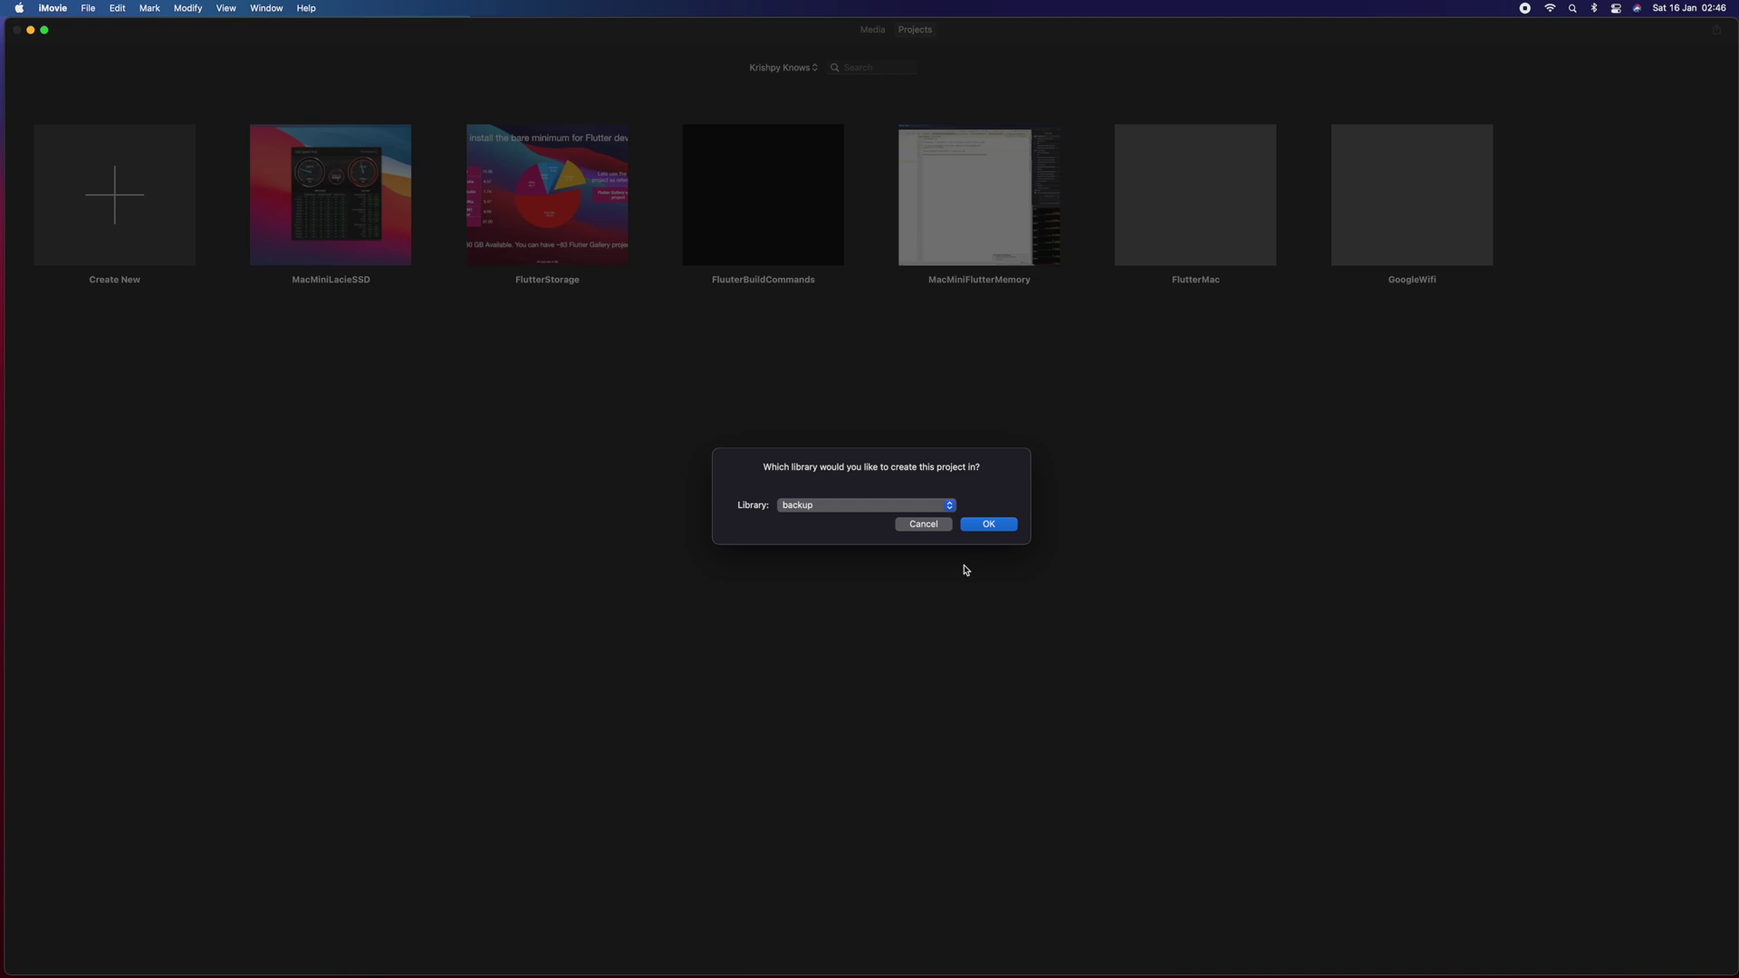
pyautogui.click(875, 504)
pyautogui.click(861, 520)
pyautogui.click(980, 526)
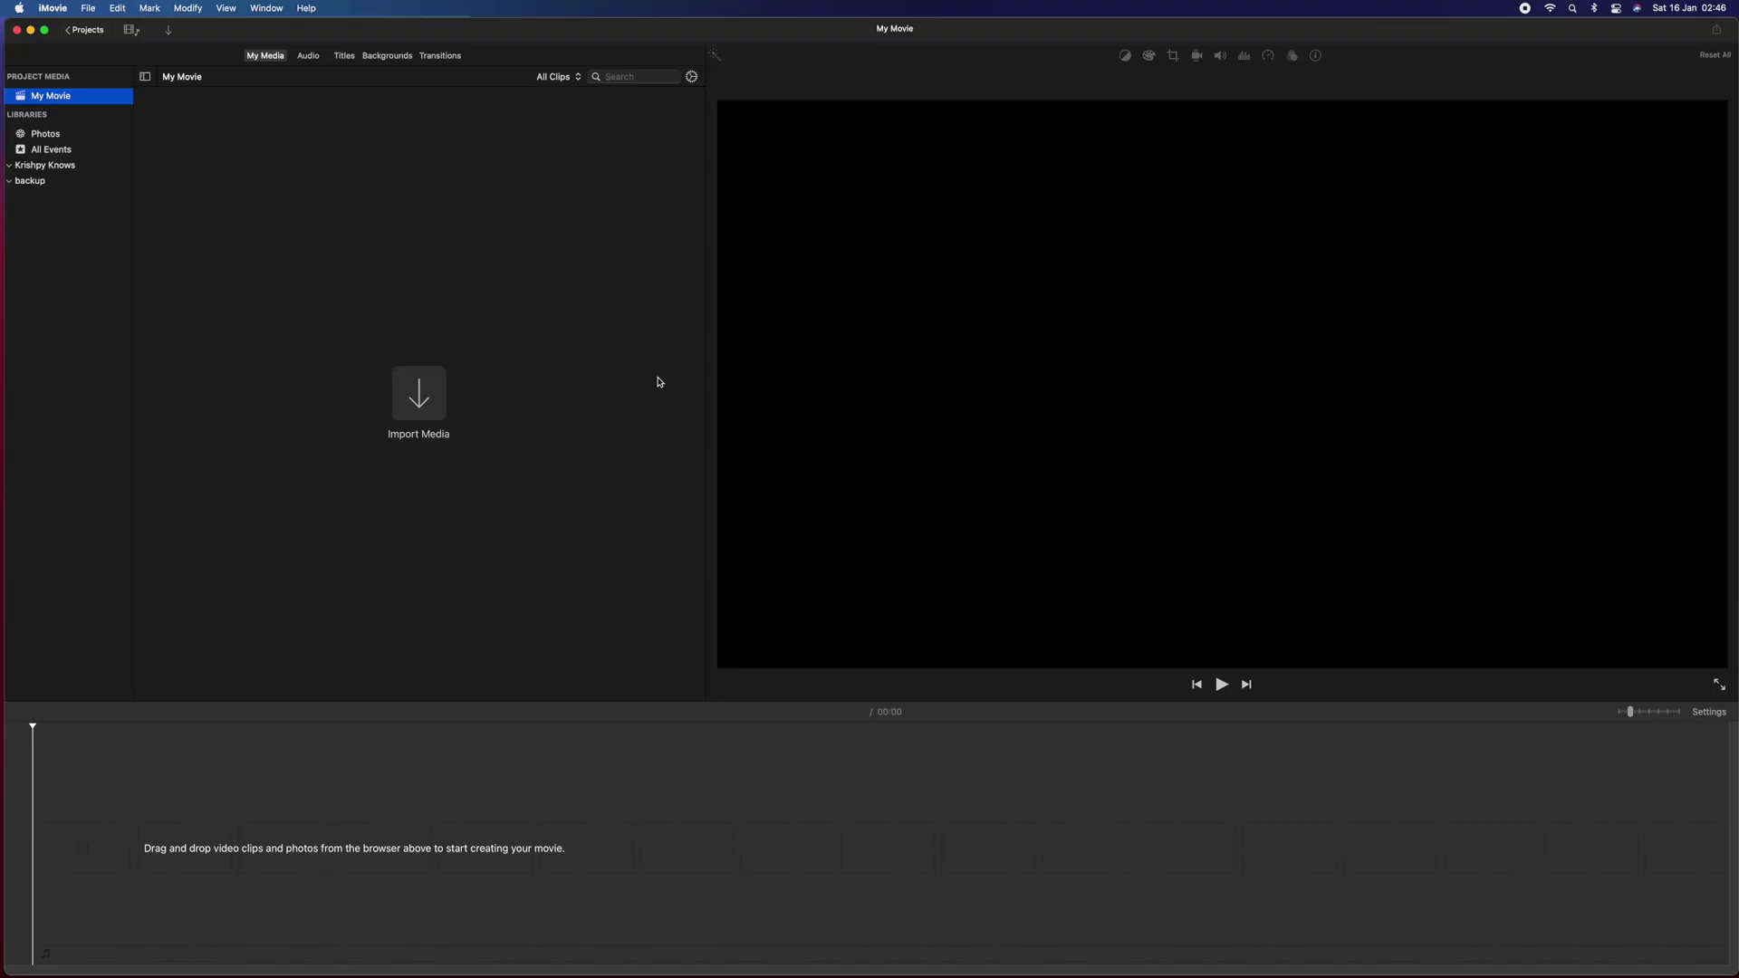
# Add the four video files from the Desktop folder to the movie's timeline and check the import progress.
pyautogui.press('super+Tab')
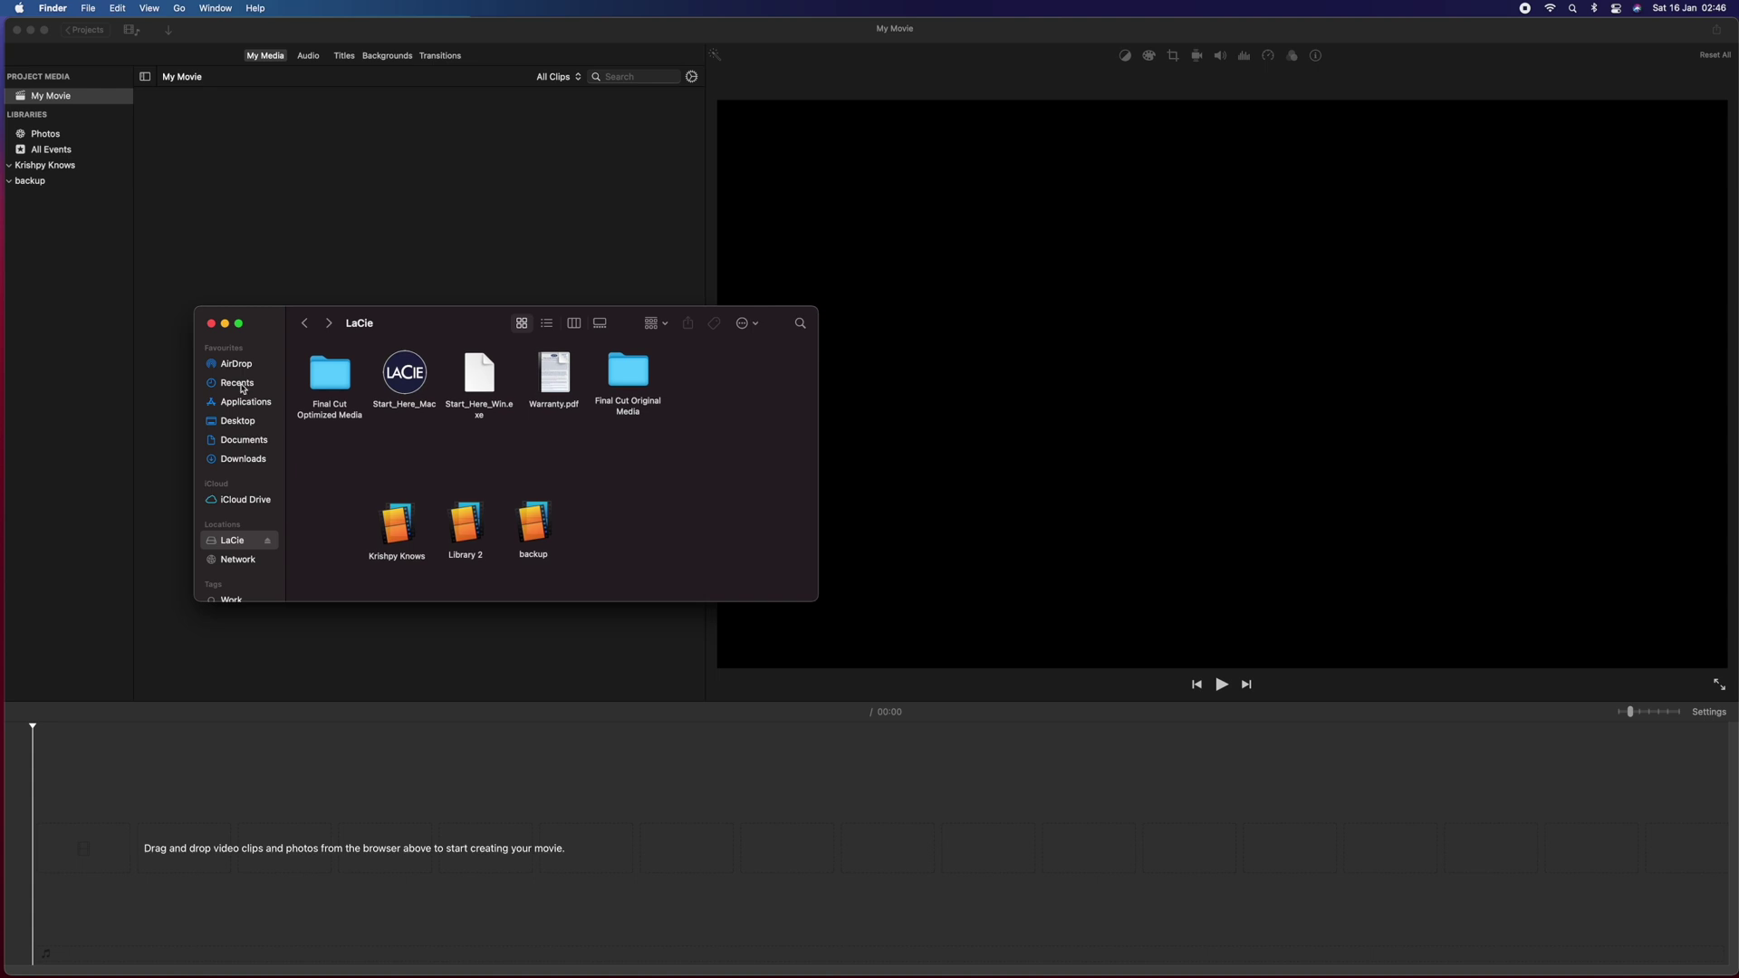
pyautogui.click(240, 422)
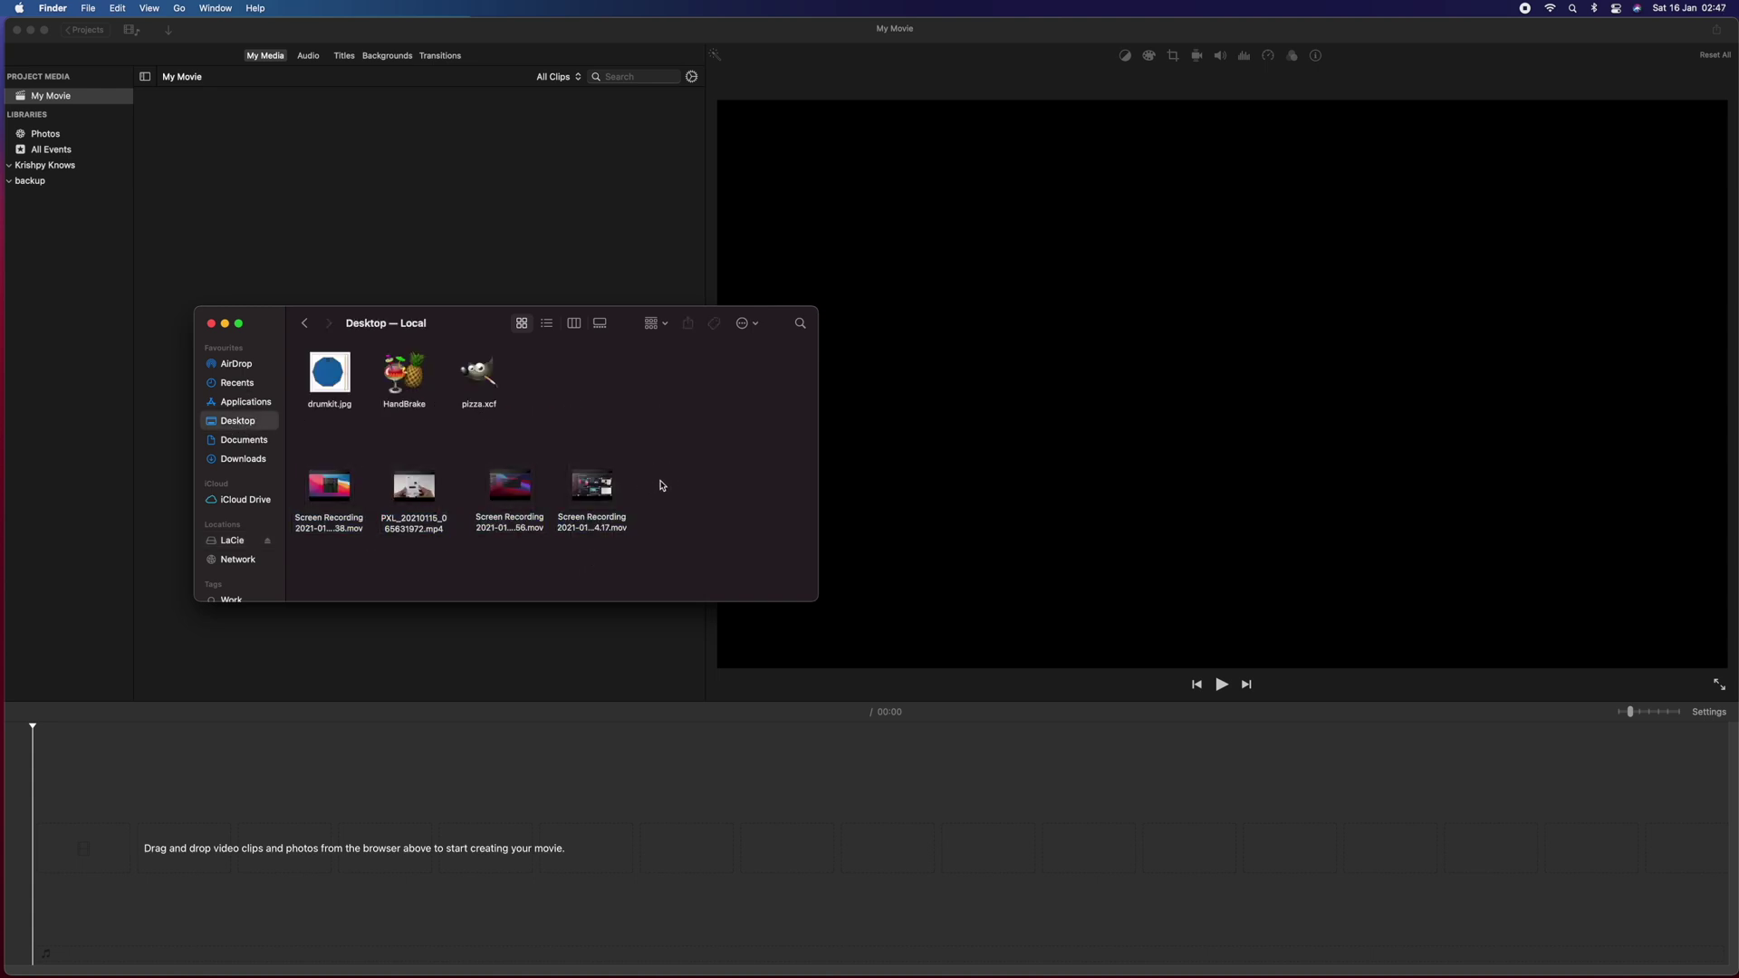
pyautogui.moveTo(514, 310); pyautogui.dragTo(1343, 292)
pyautogui.moveTo(1570, 482); pyautogui.dragTo(237, 844)
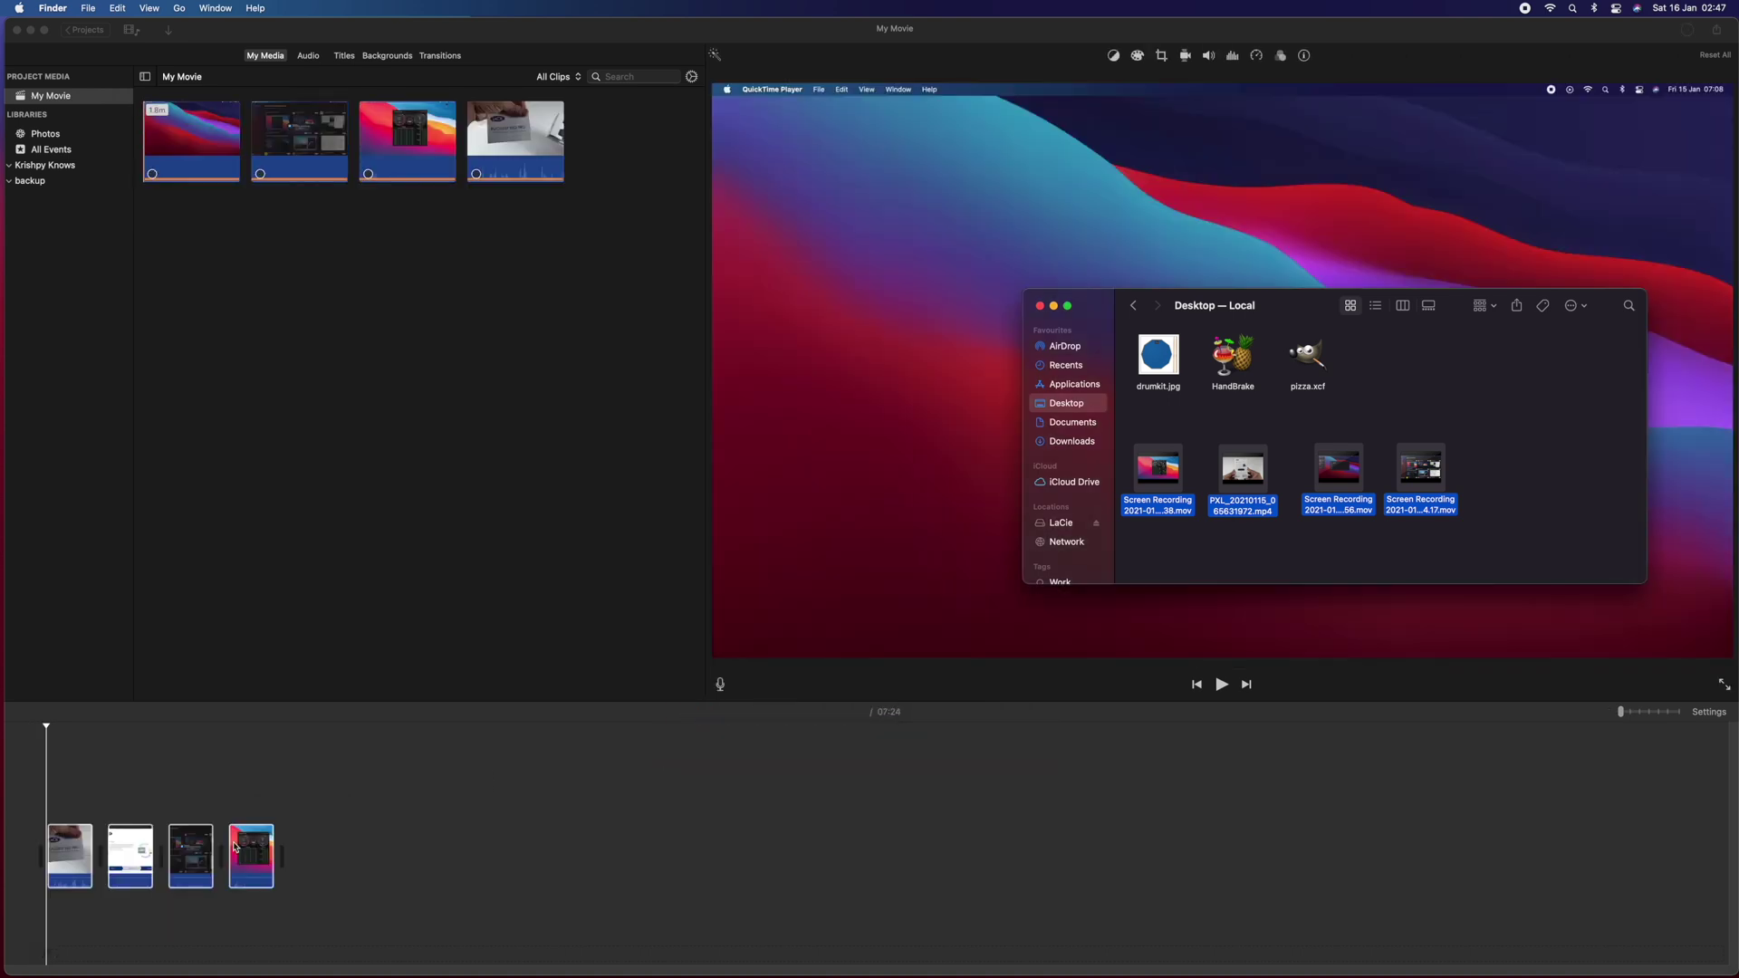
pyautogui.click(348, 587)
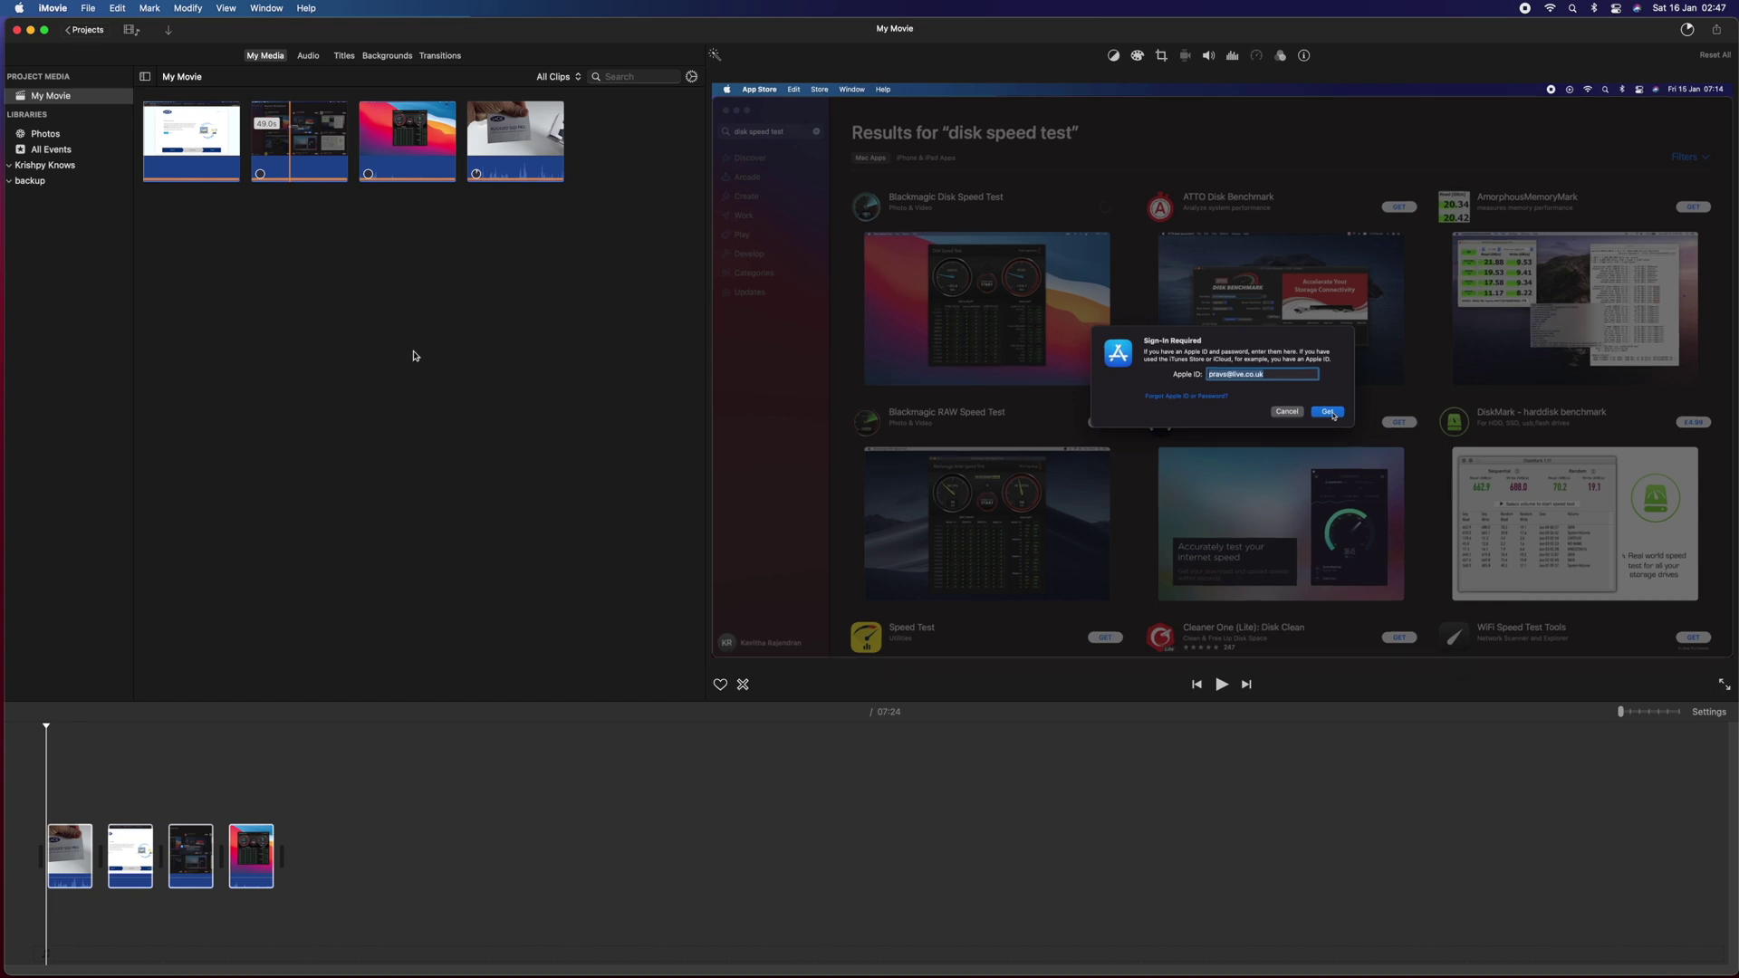
pyautogui.click(1688, 30)
# Move the four original video files from the Desktop folder to the Trash.
pyautogui.press('super+Tab')
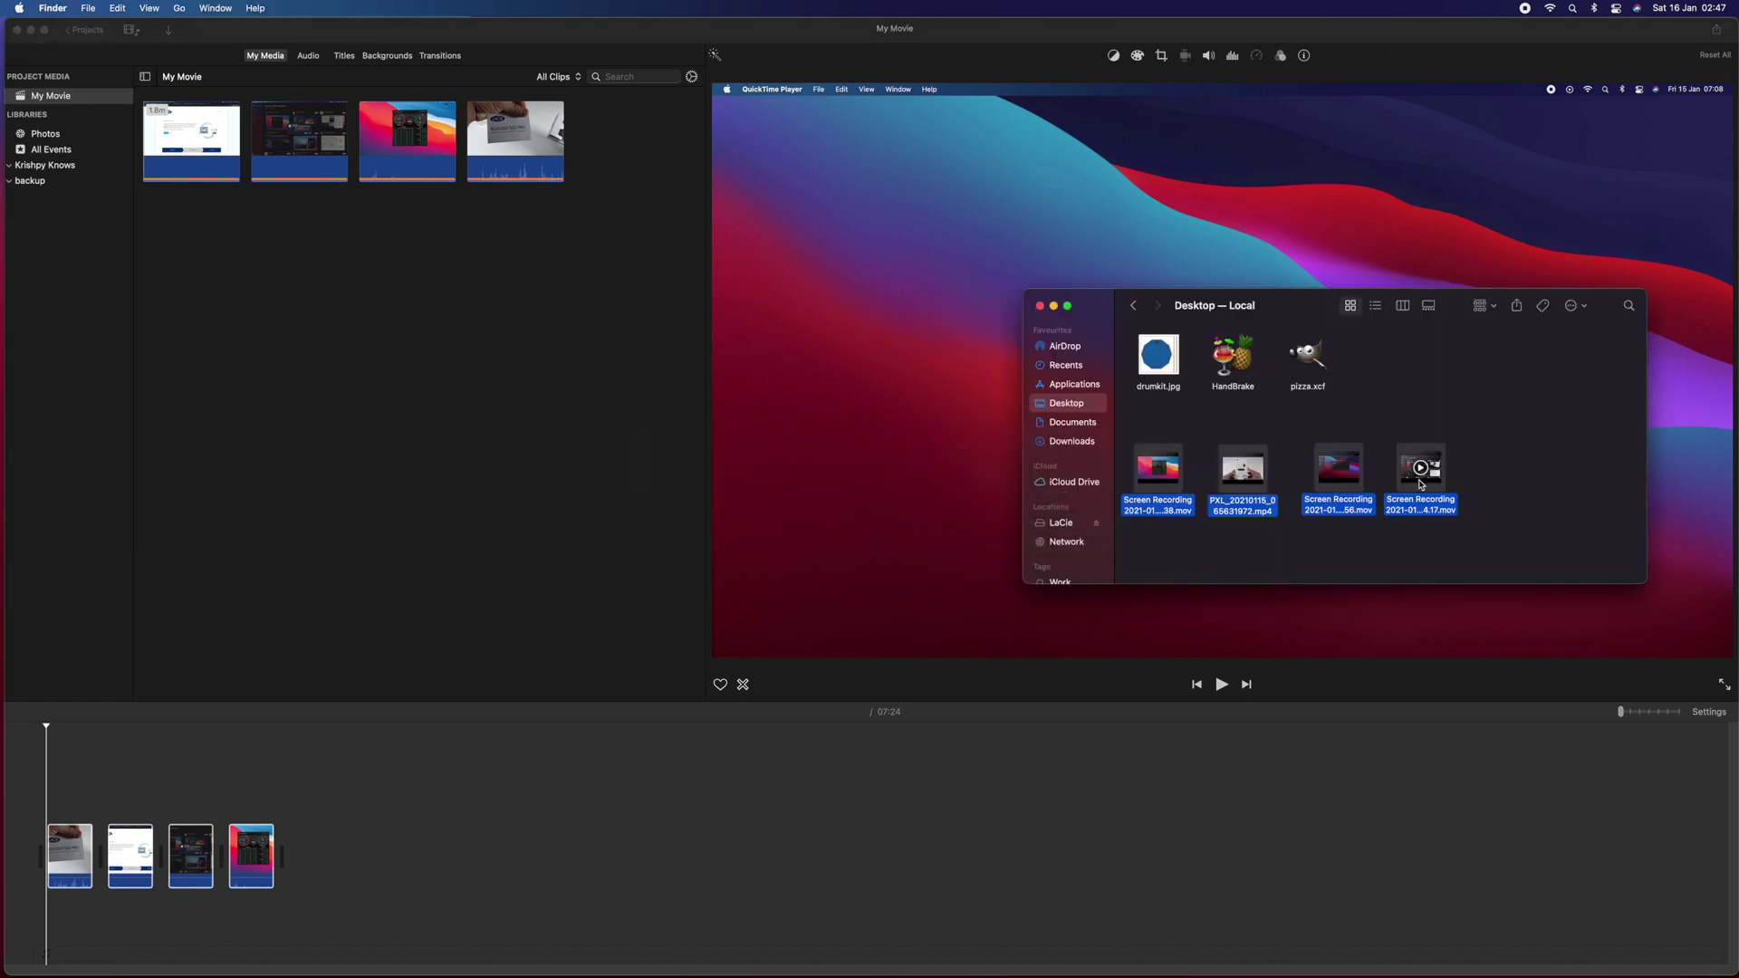
pyautogui.rightClick(1420, 485)
pyautogui.click(1455, 538)
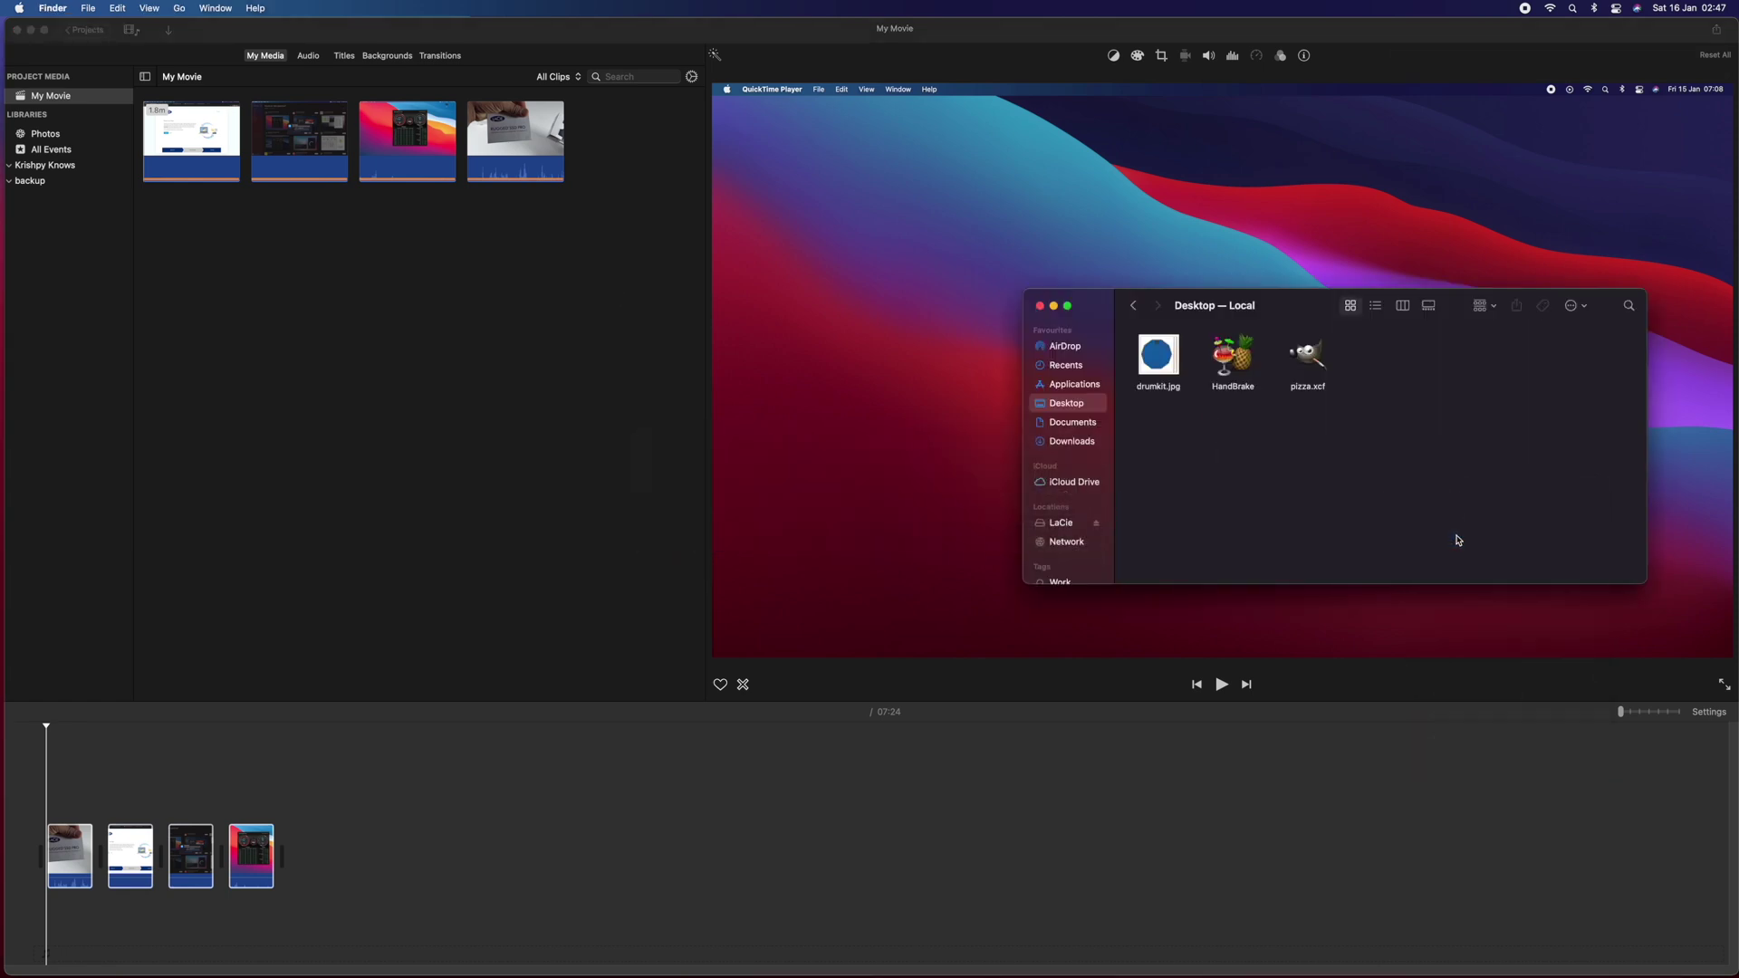
# Return to iMovie and preview several of the imported clips at different points in the timeline.
pyautogui.click(460, 496)
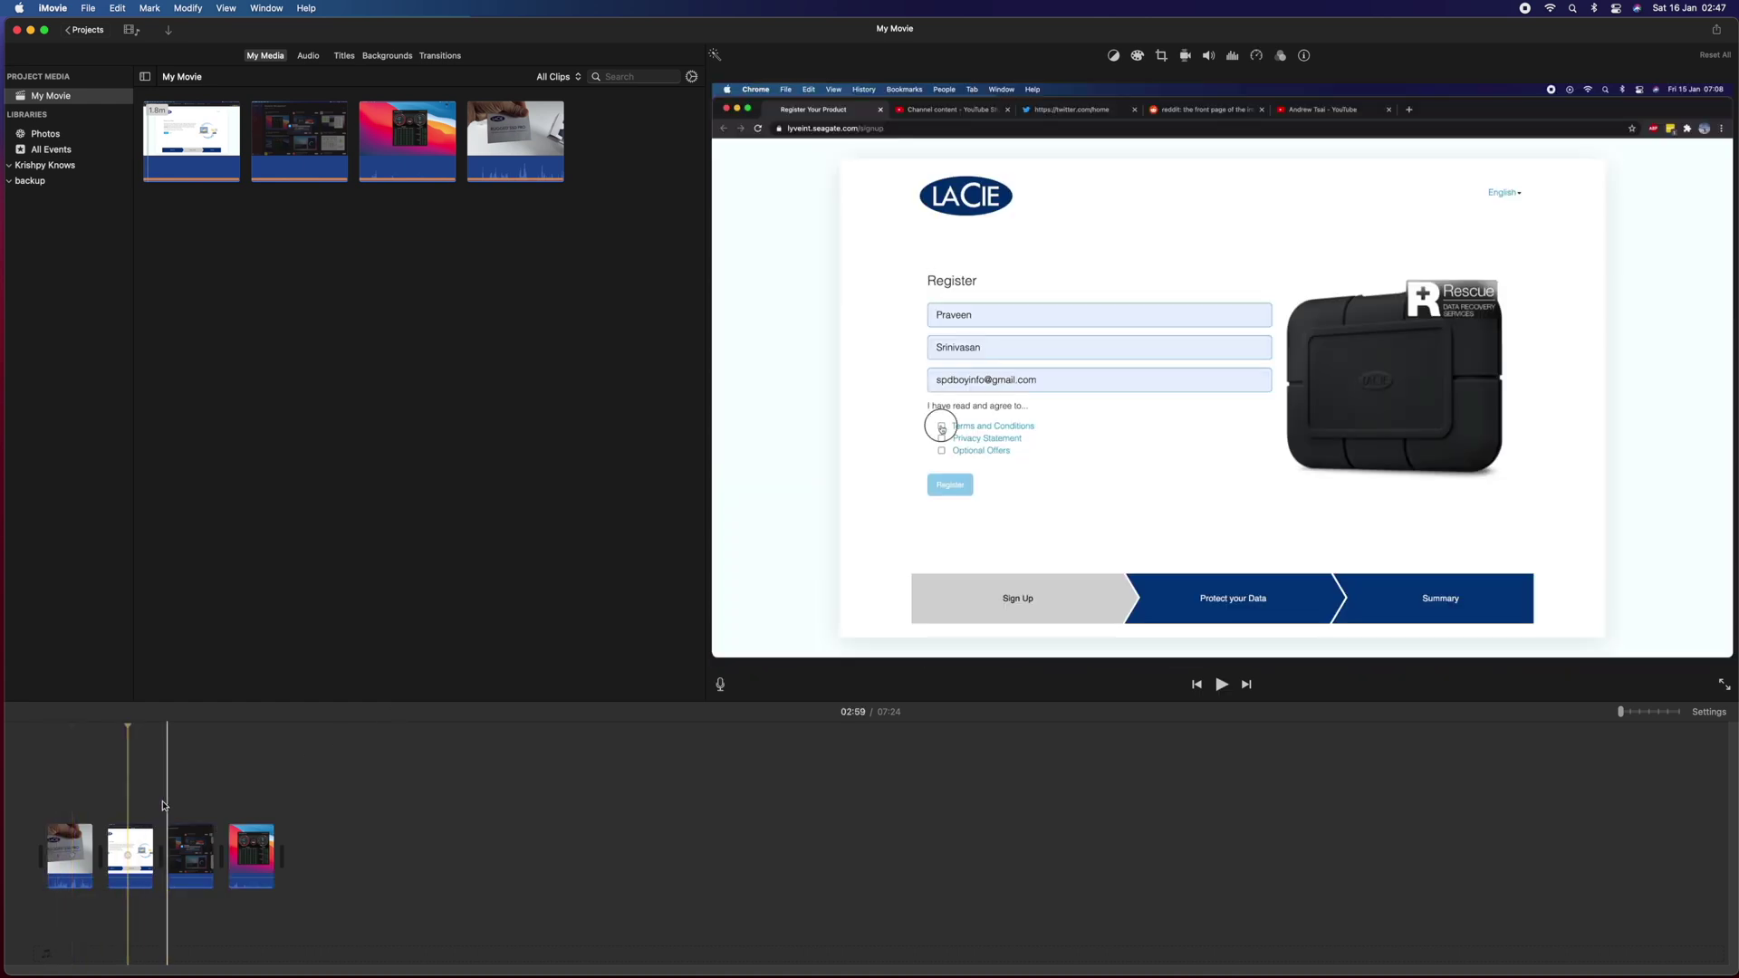
pyautogui.click(184, 802)
pyautogui.click(253, 808)
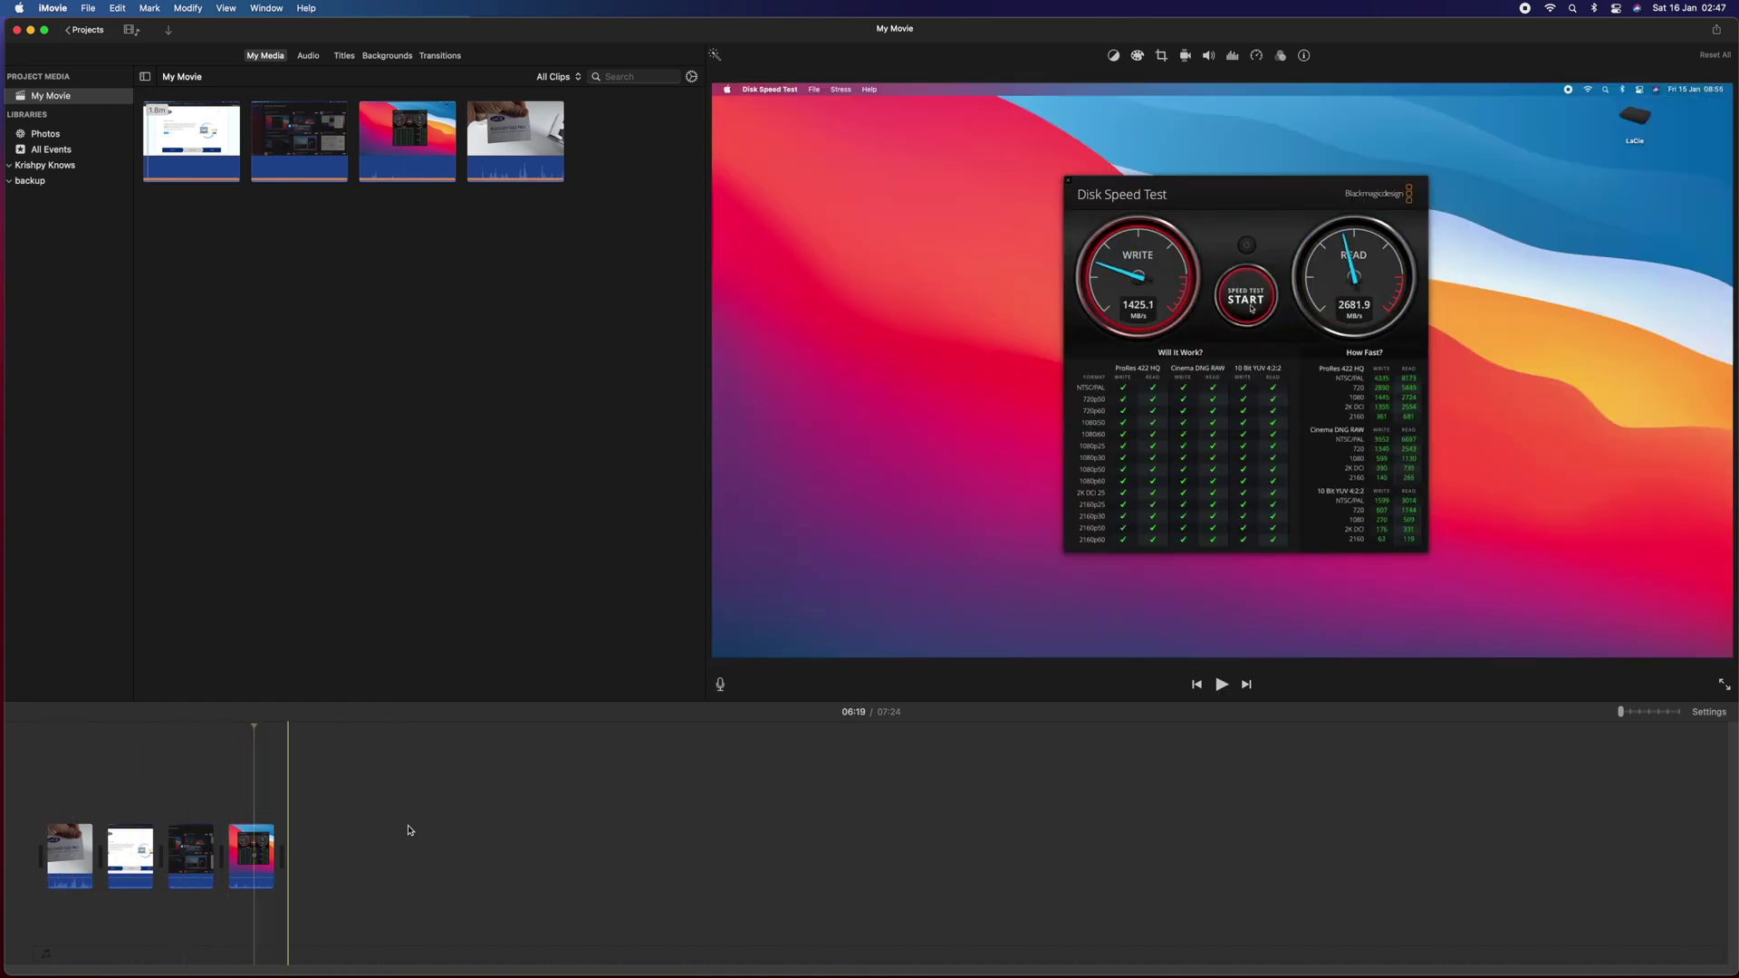